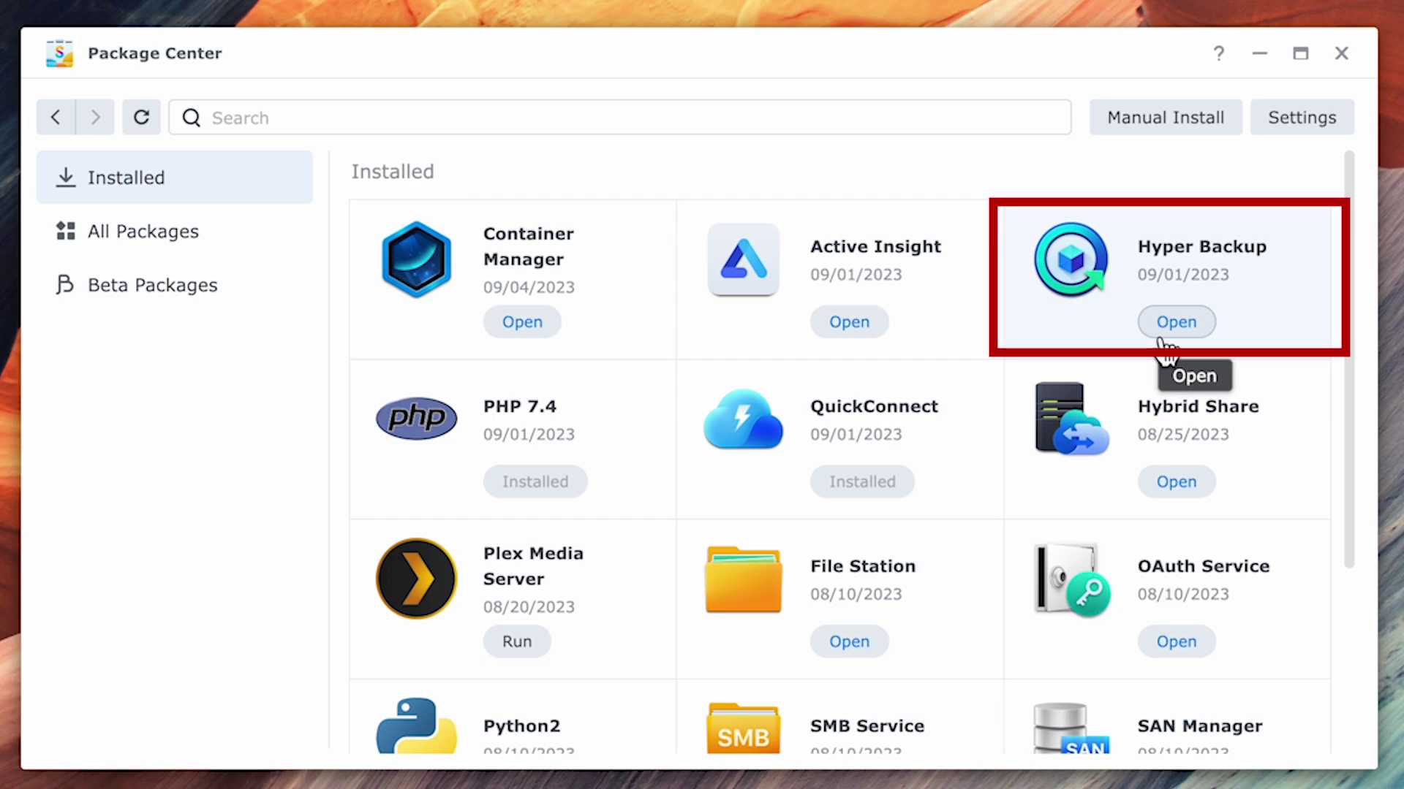
Step: Open Hyper Backup from Package Center to bring up its Backup Wizard
click(1162, 333)
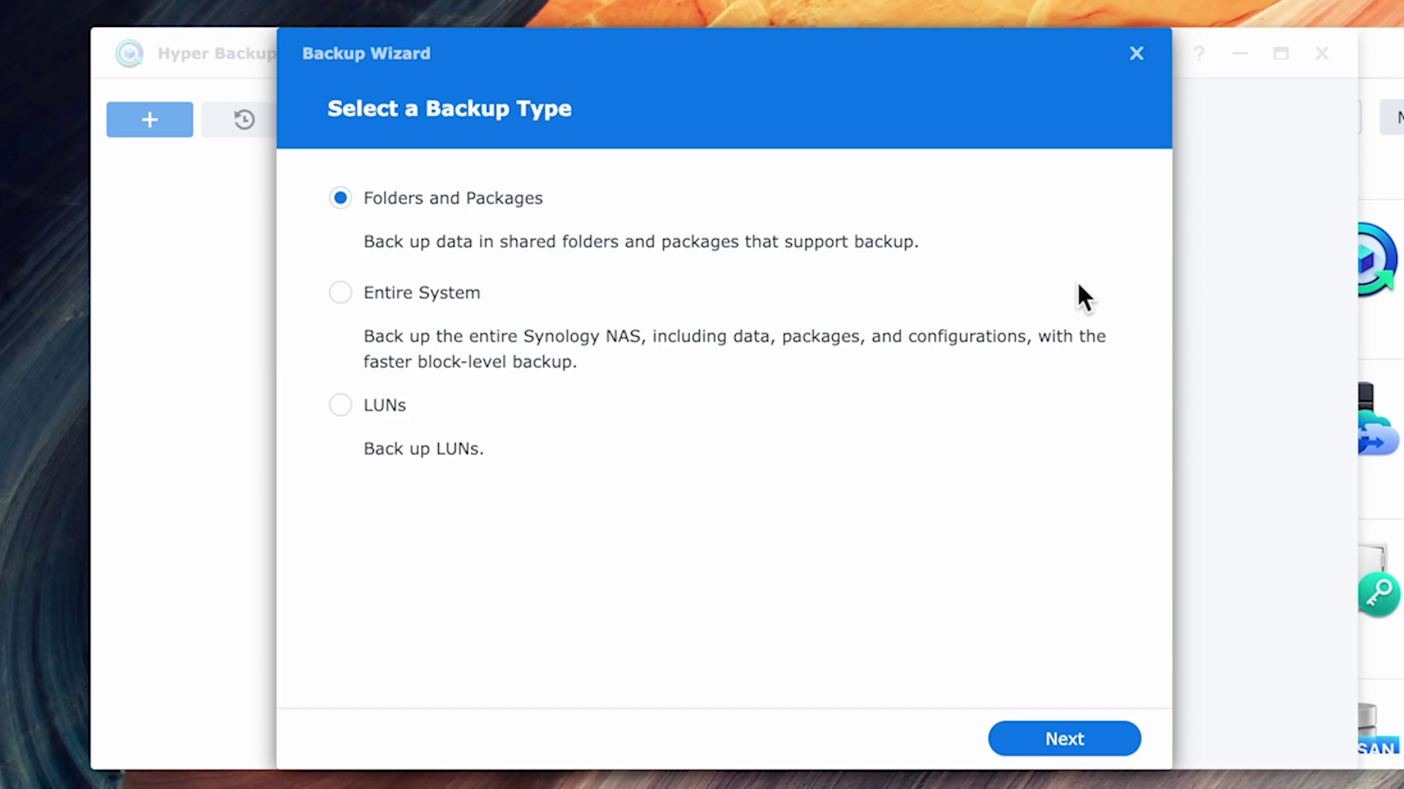
Step: Choose Folders and Packages as the backup type and Local Shared Folder or USB as the destination
click(1082, 740)
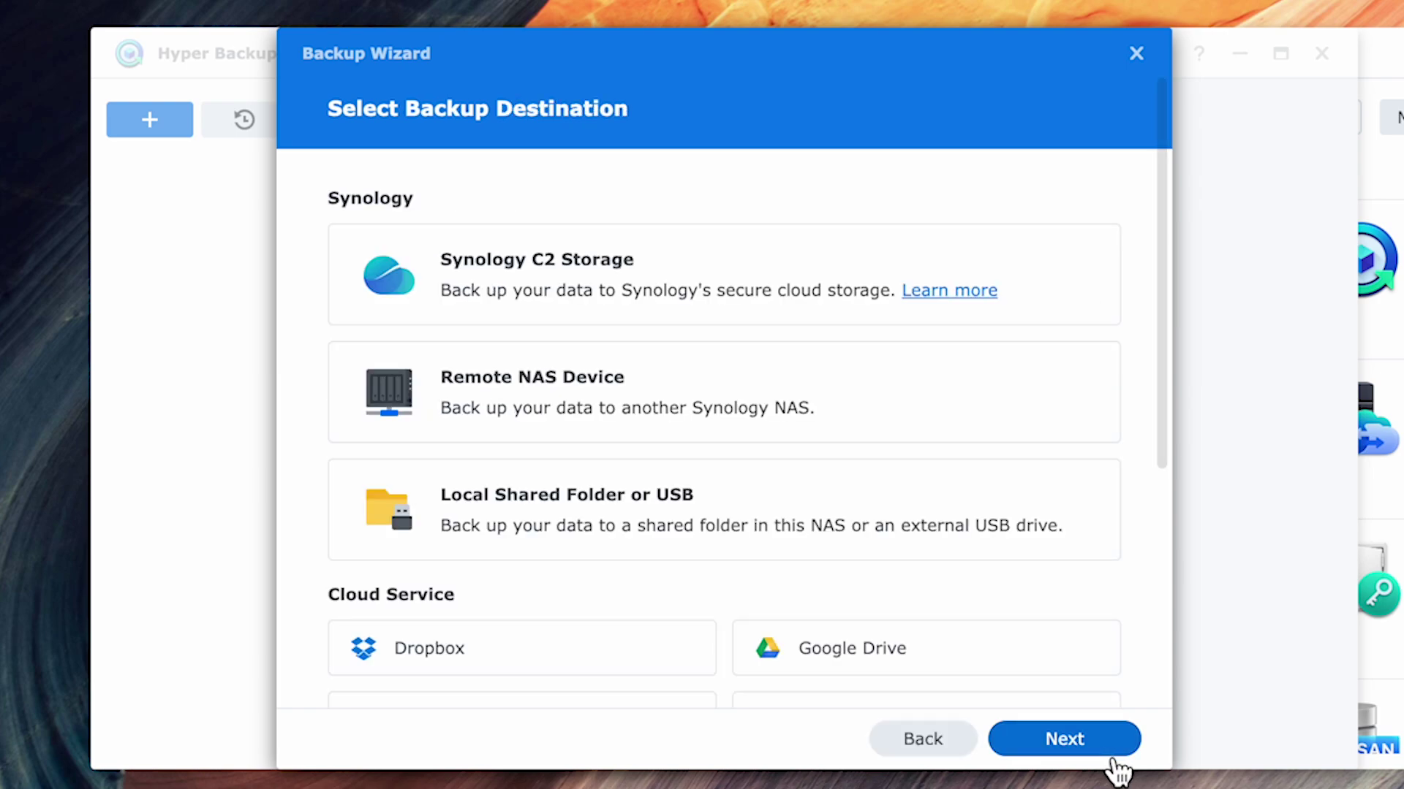
click(638, 538)
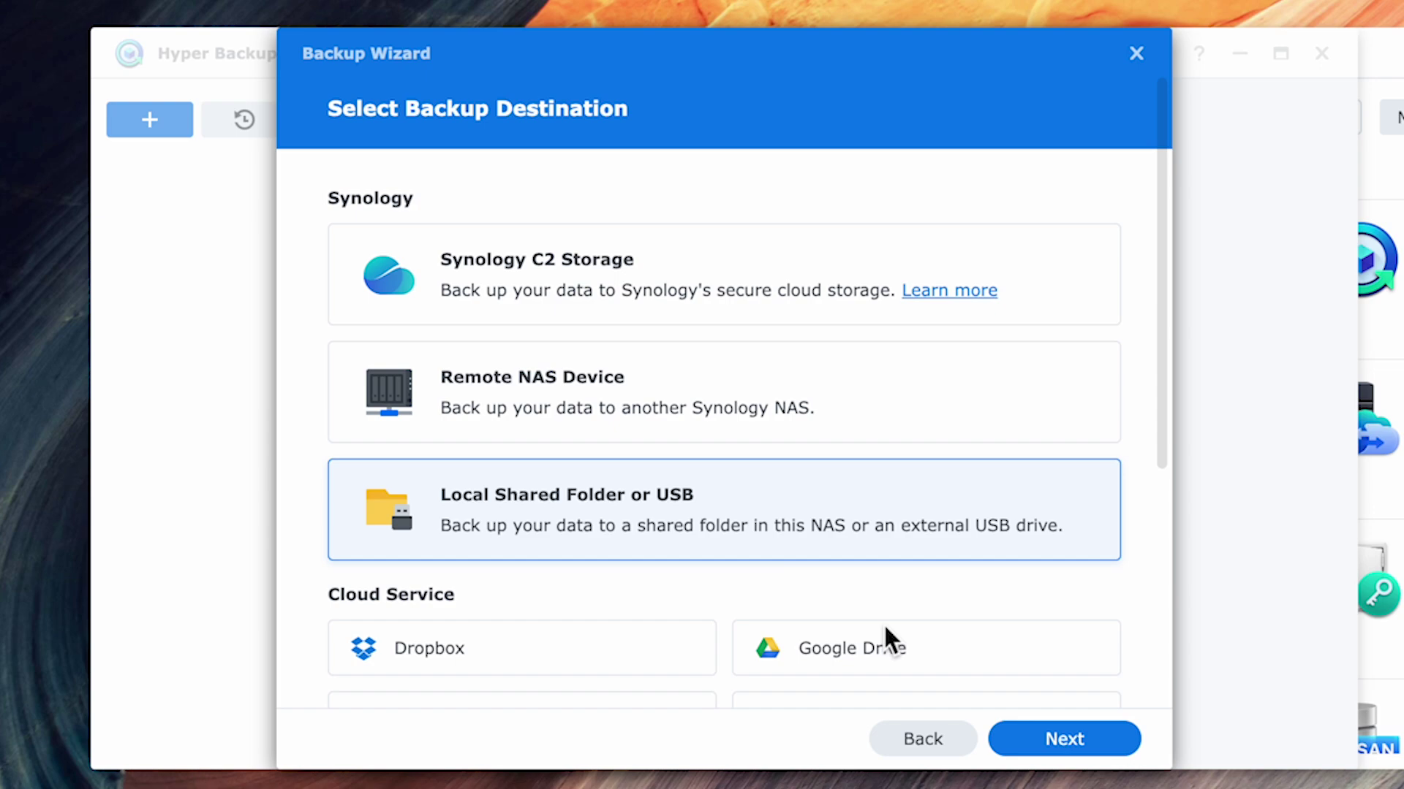
click(1092, 742)
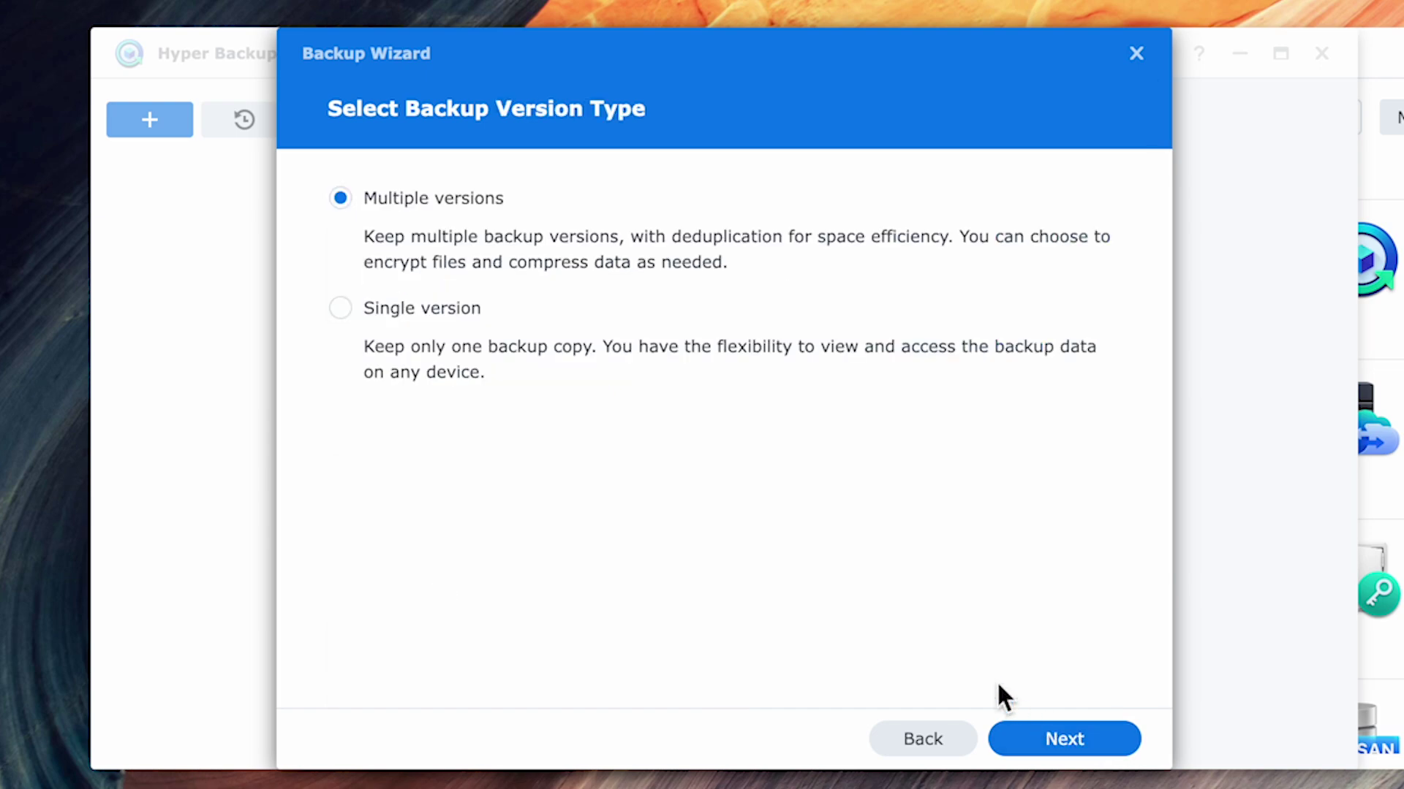
Step: Keep multiple versions and send backups to shared folder usbshare1, directory DS224-Plus_1
click(1062, 739)
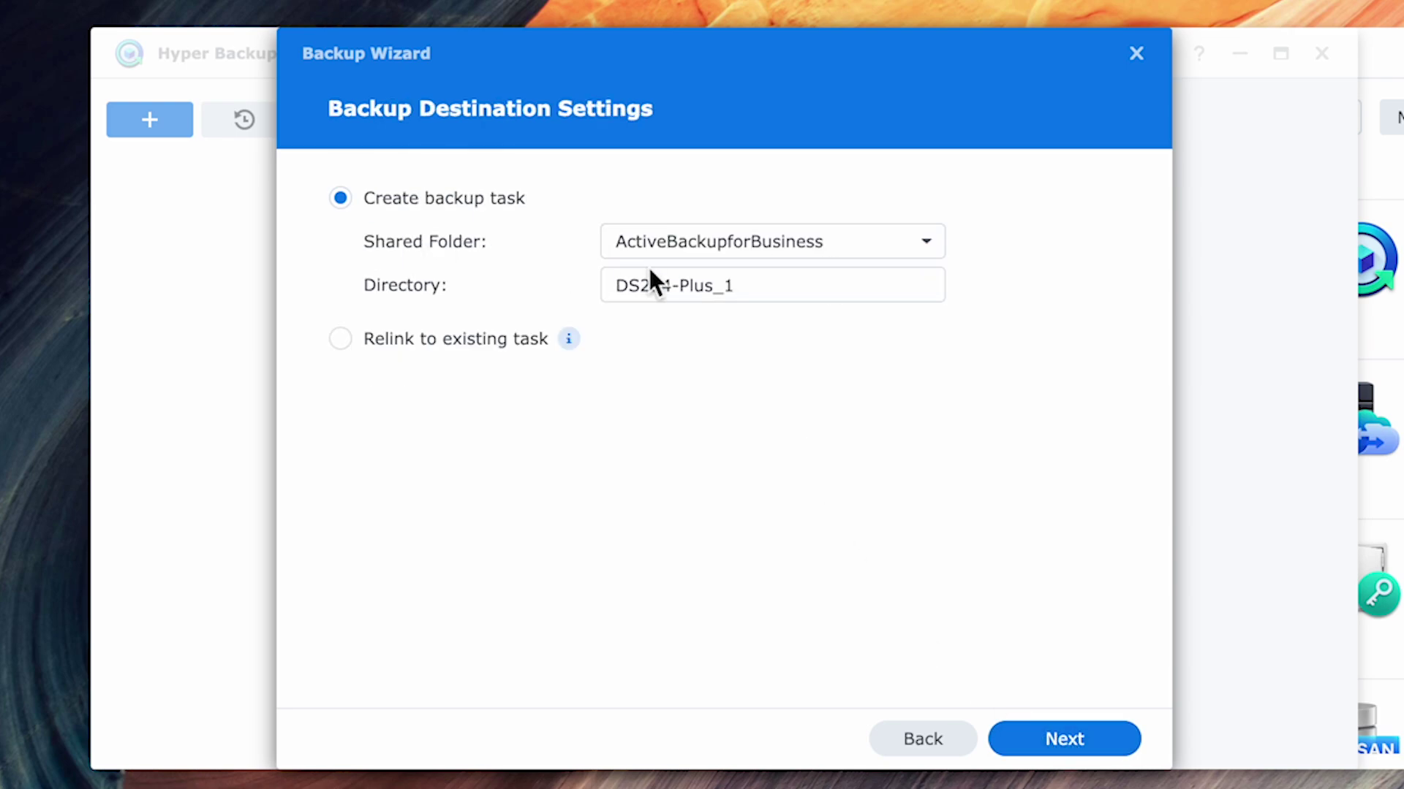
click(797, 264)
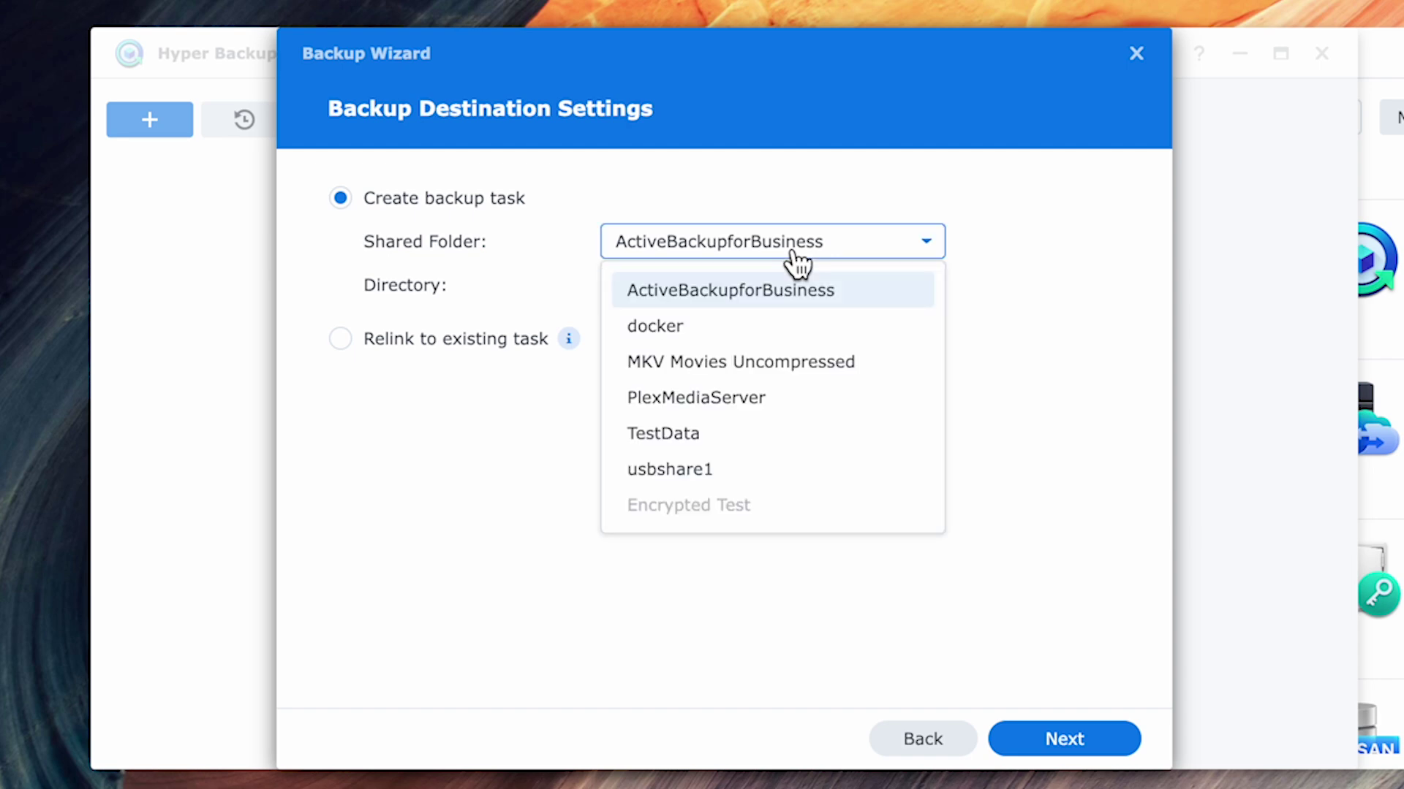
click(682, 472)
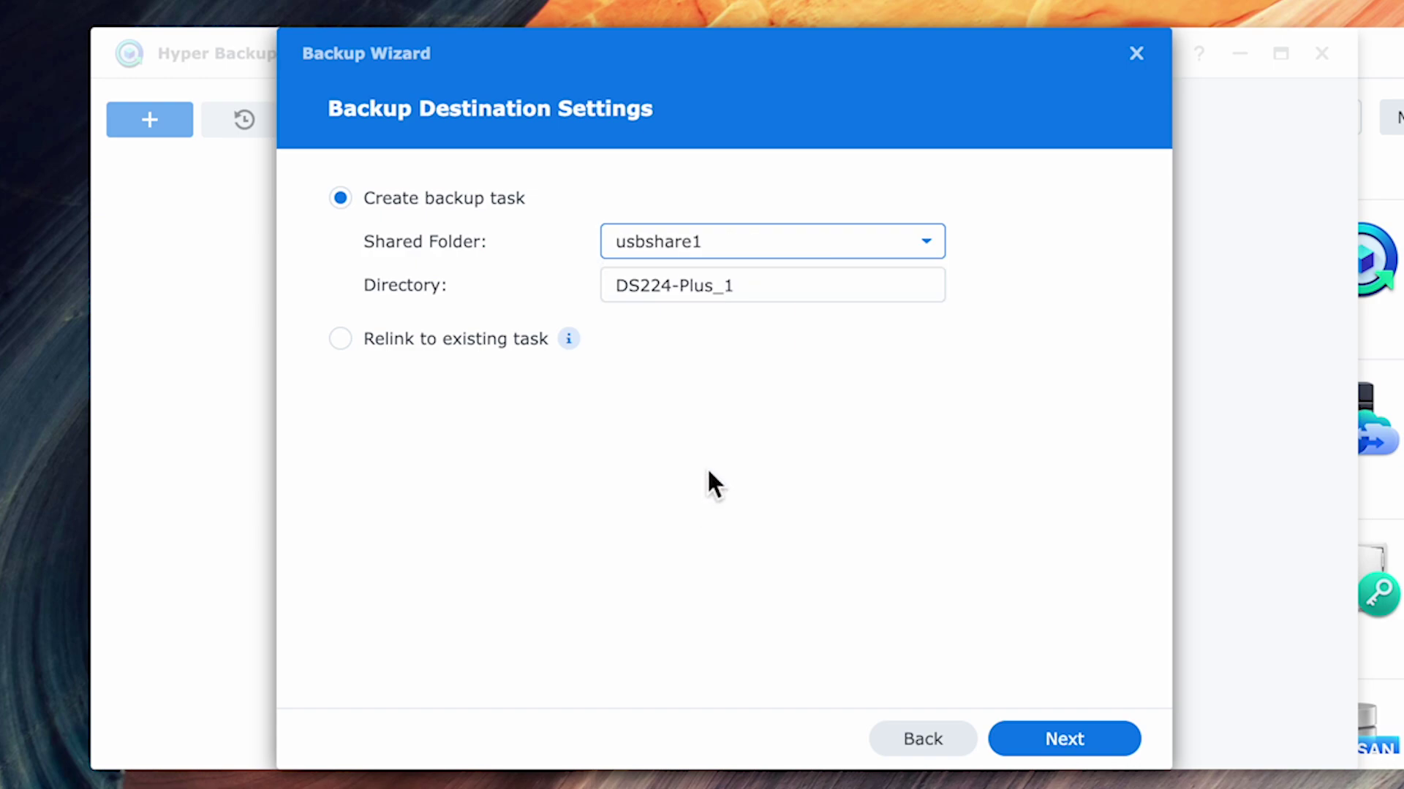
click(1091, 739)
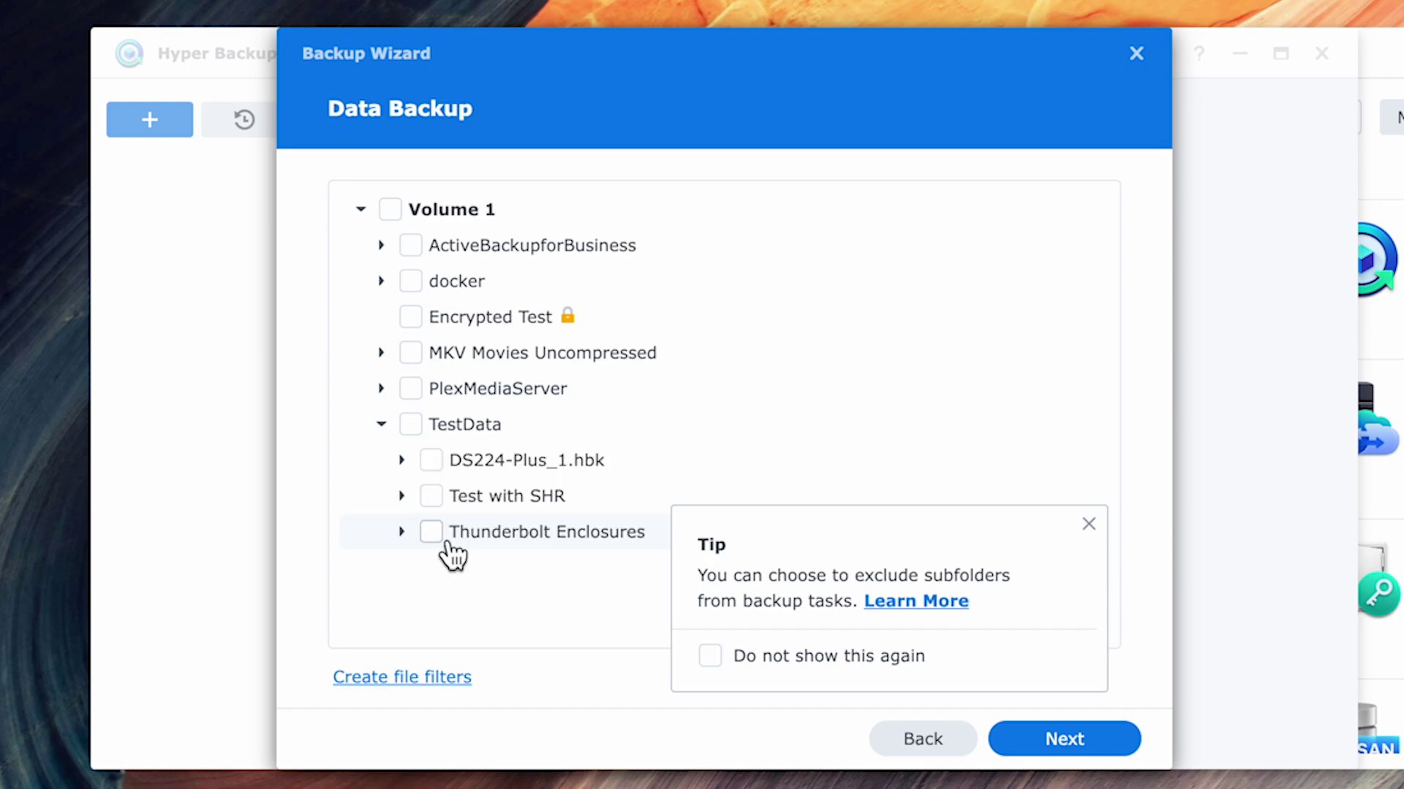
Step: Select only TestData's Thunderbolt Enclosures folder and include no applications
click(431, 532)
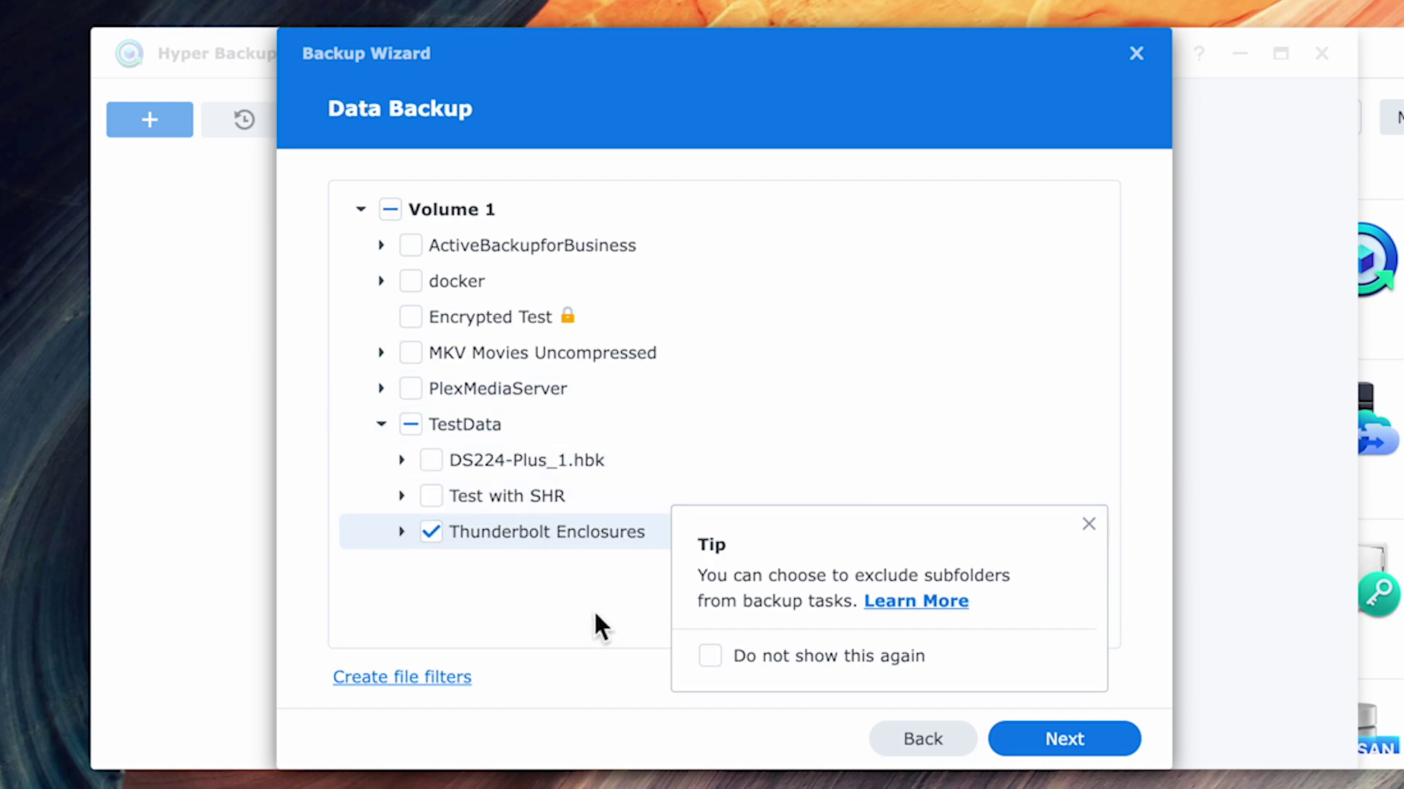
click(1060, 740)
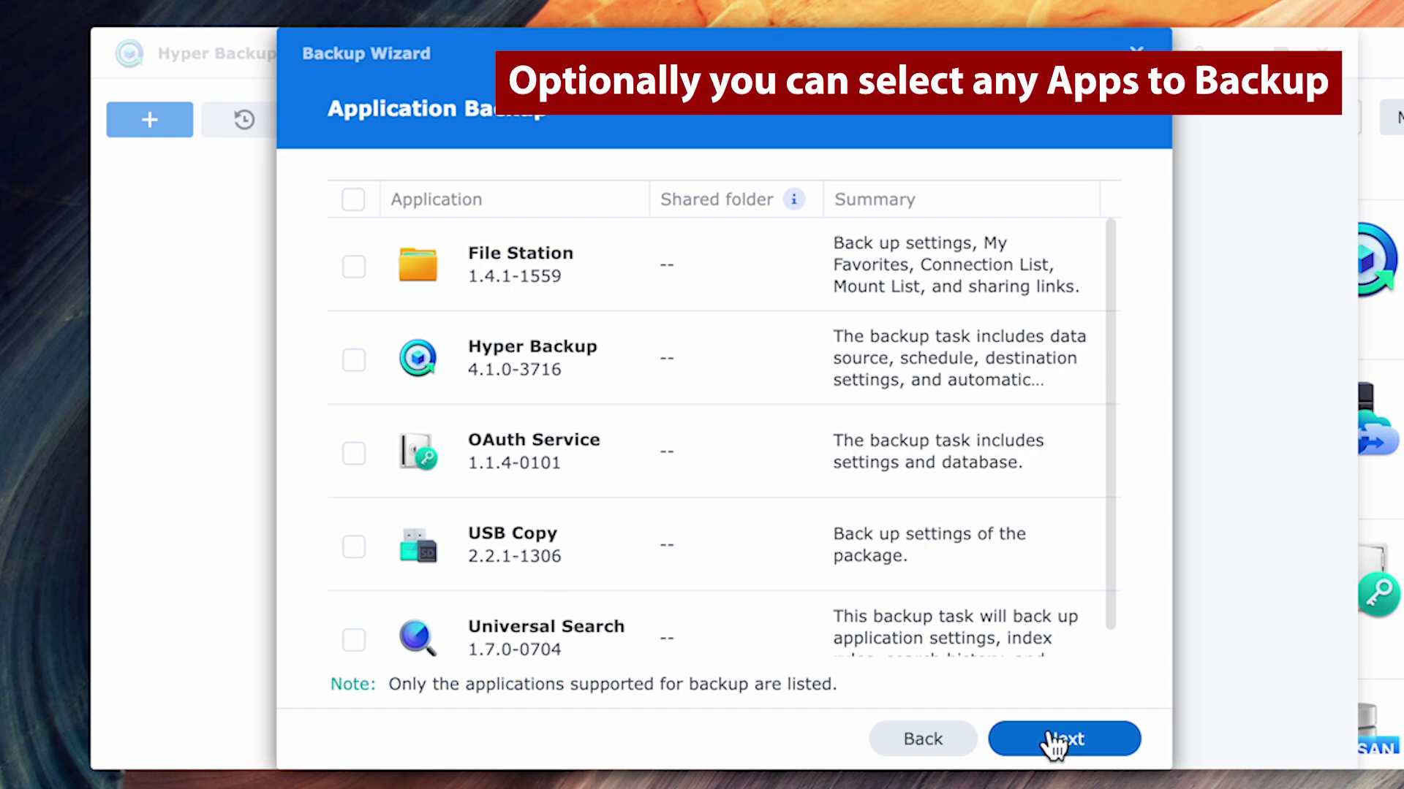
scroll(639, 428, down, 1)
scroll(640, 431, up, 1)
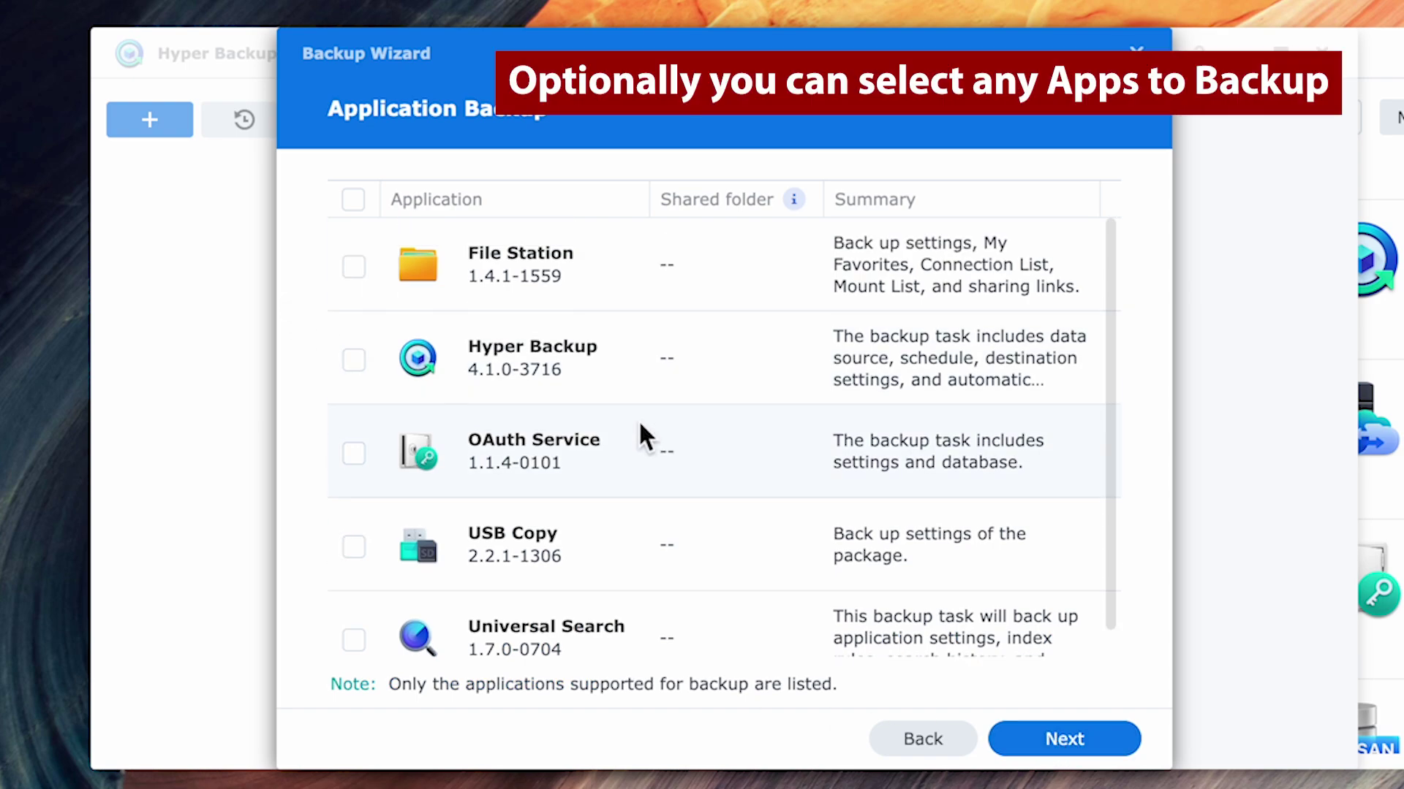
click(1087, 739)
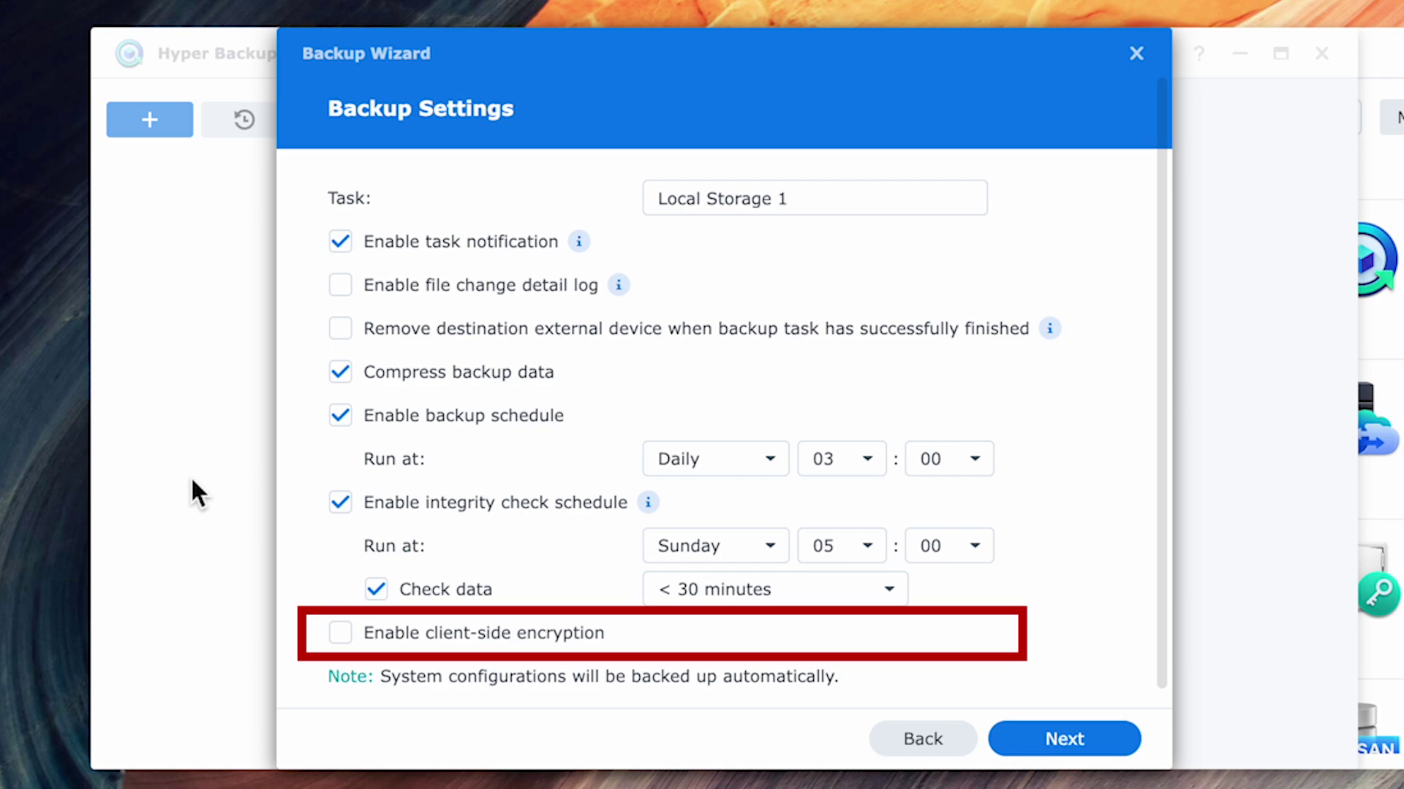
Step: Disable the backup schedule and enable password-protected client-side encryption, accepting the encryption key notice
click(340, 415)
click(340, 633)
scroll(411, 533, down, 2)
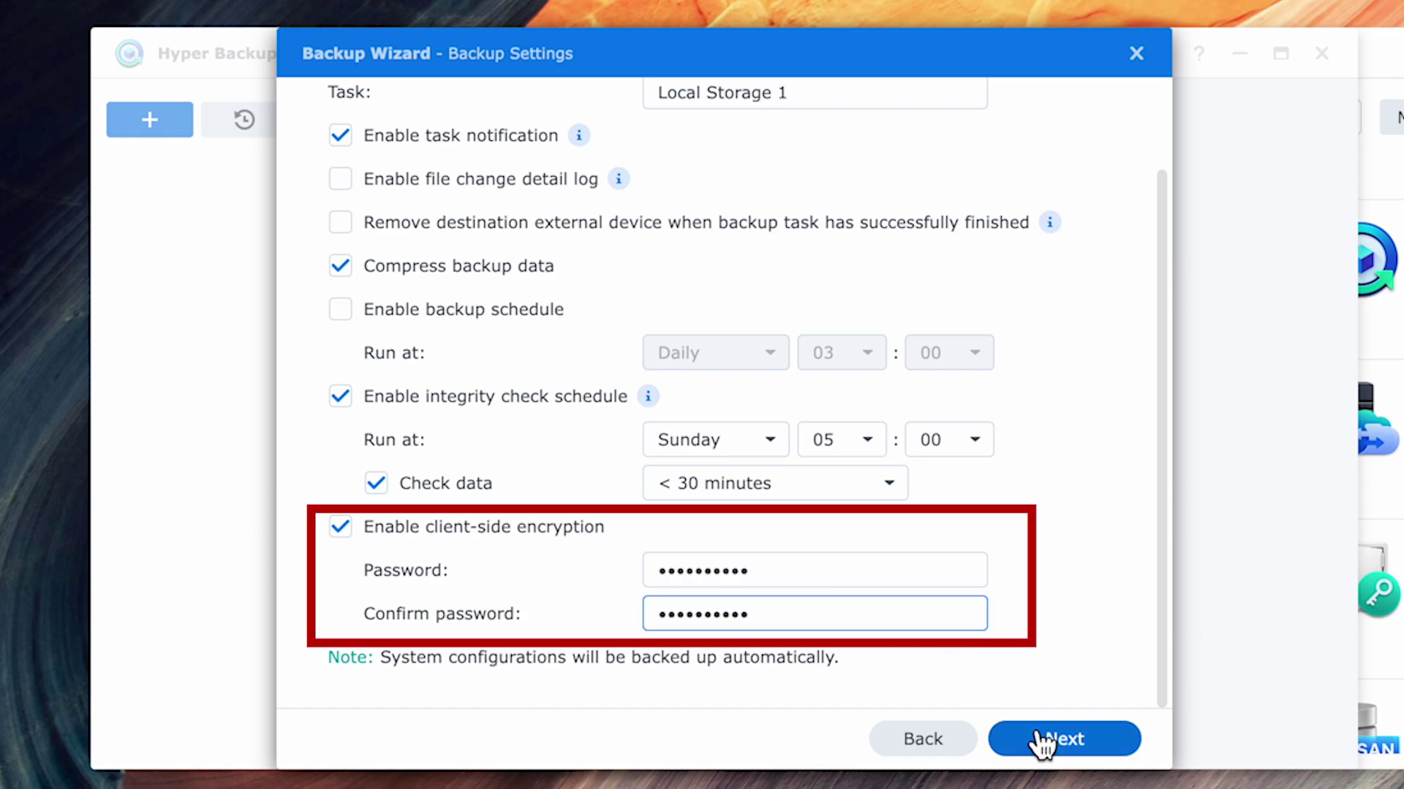
click(1042, 743)
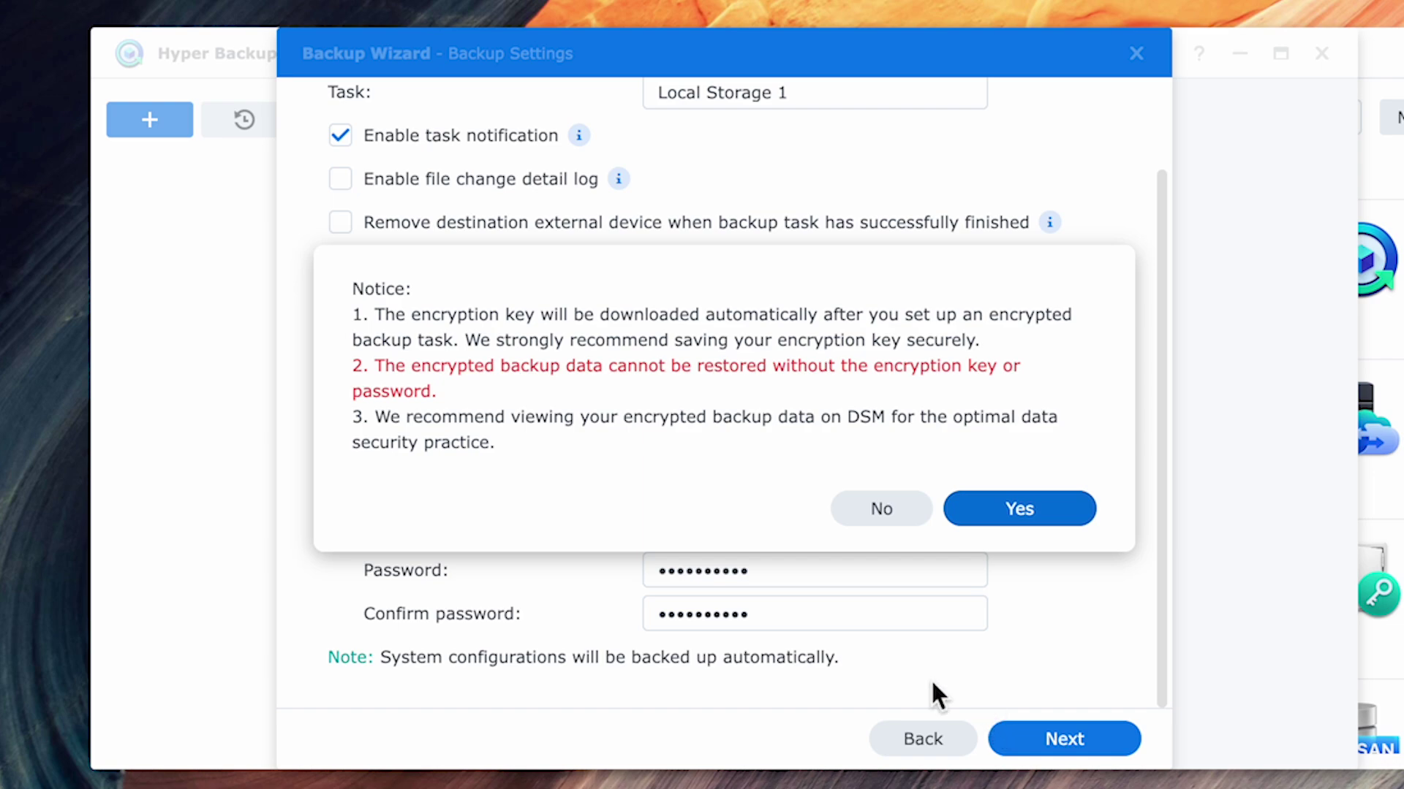
key(Return)
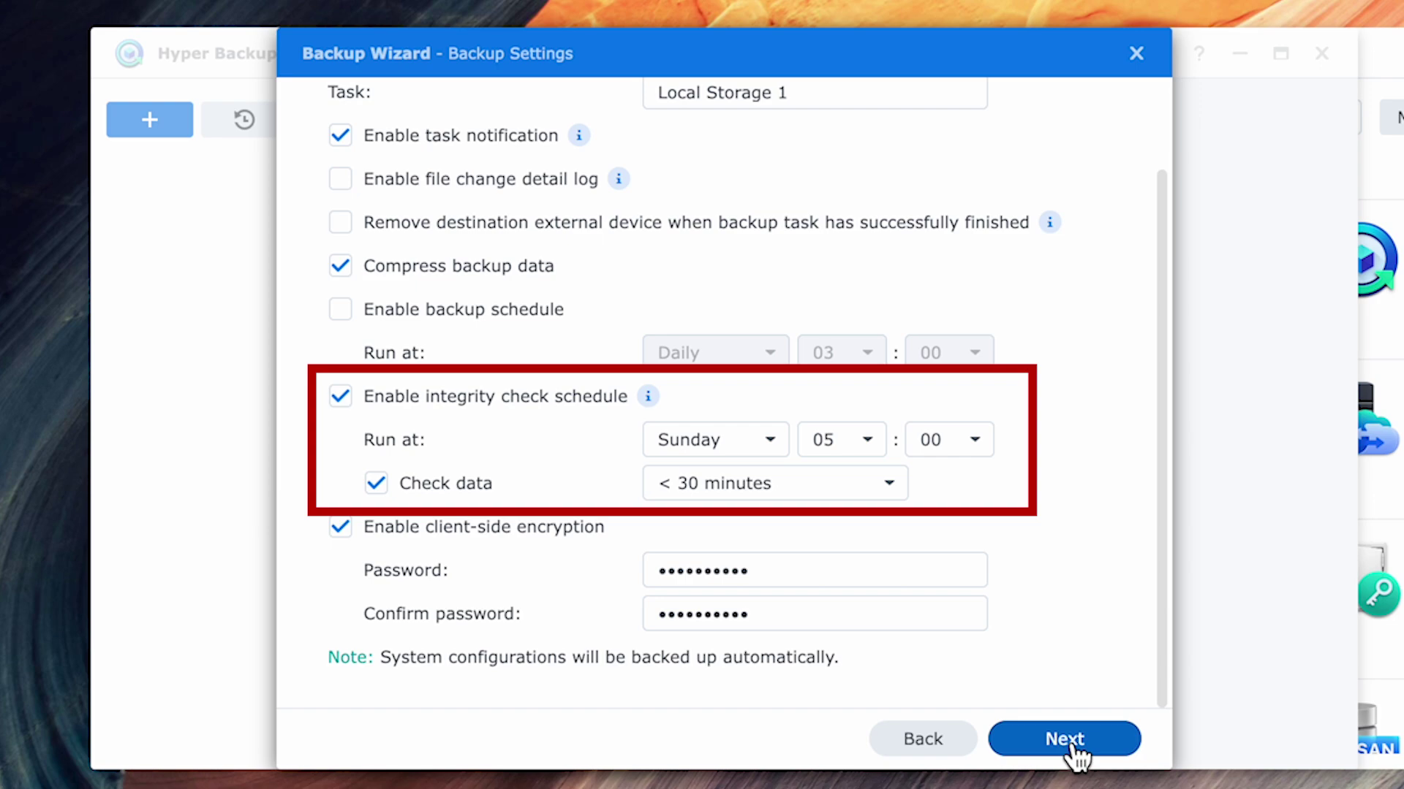
click(1066, 739)
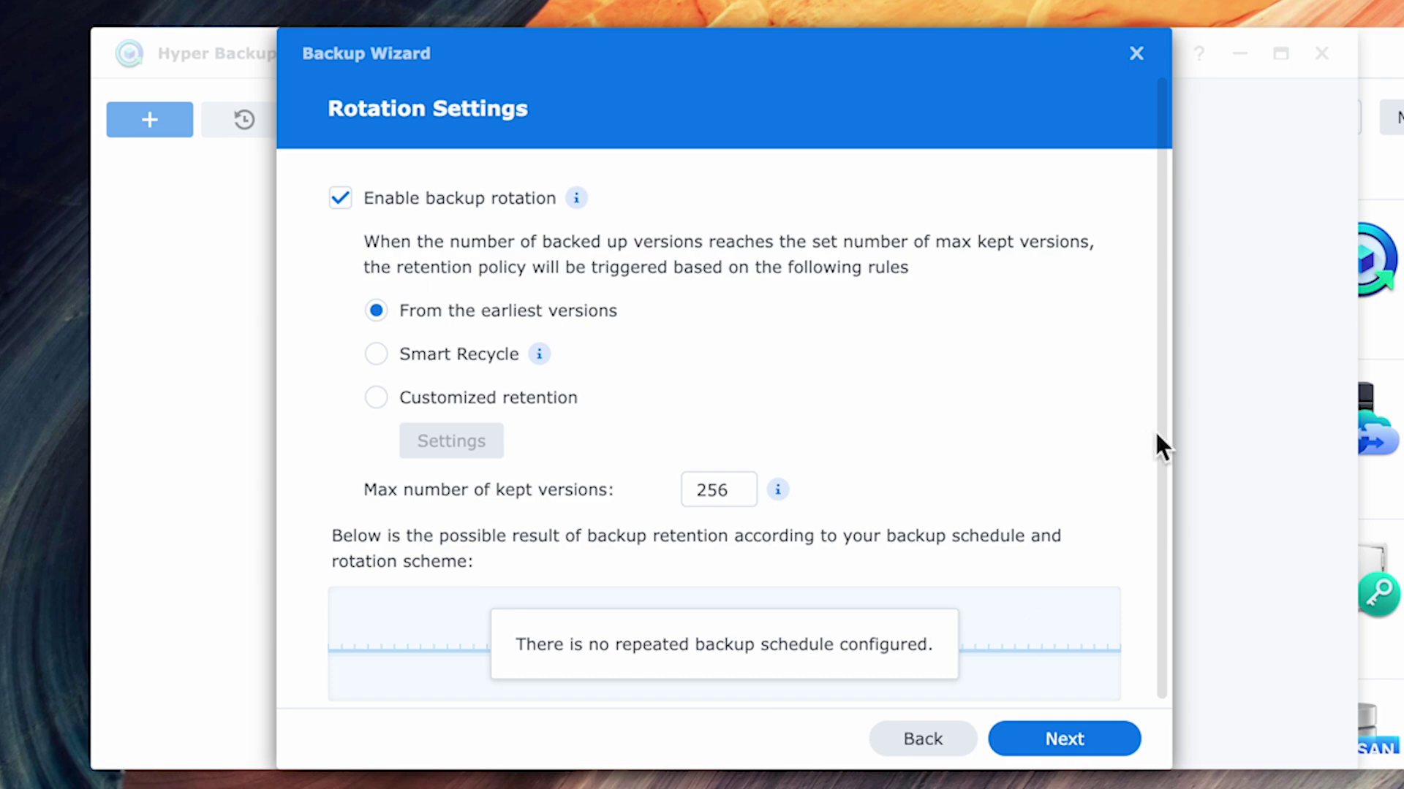
Step: Lower the maximum kept versions from 256 to 10 and proceed to the Summary
scroll(1163, 442, down, 1)
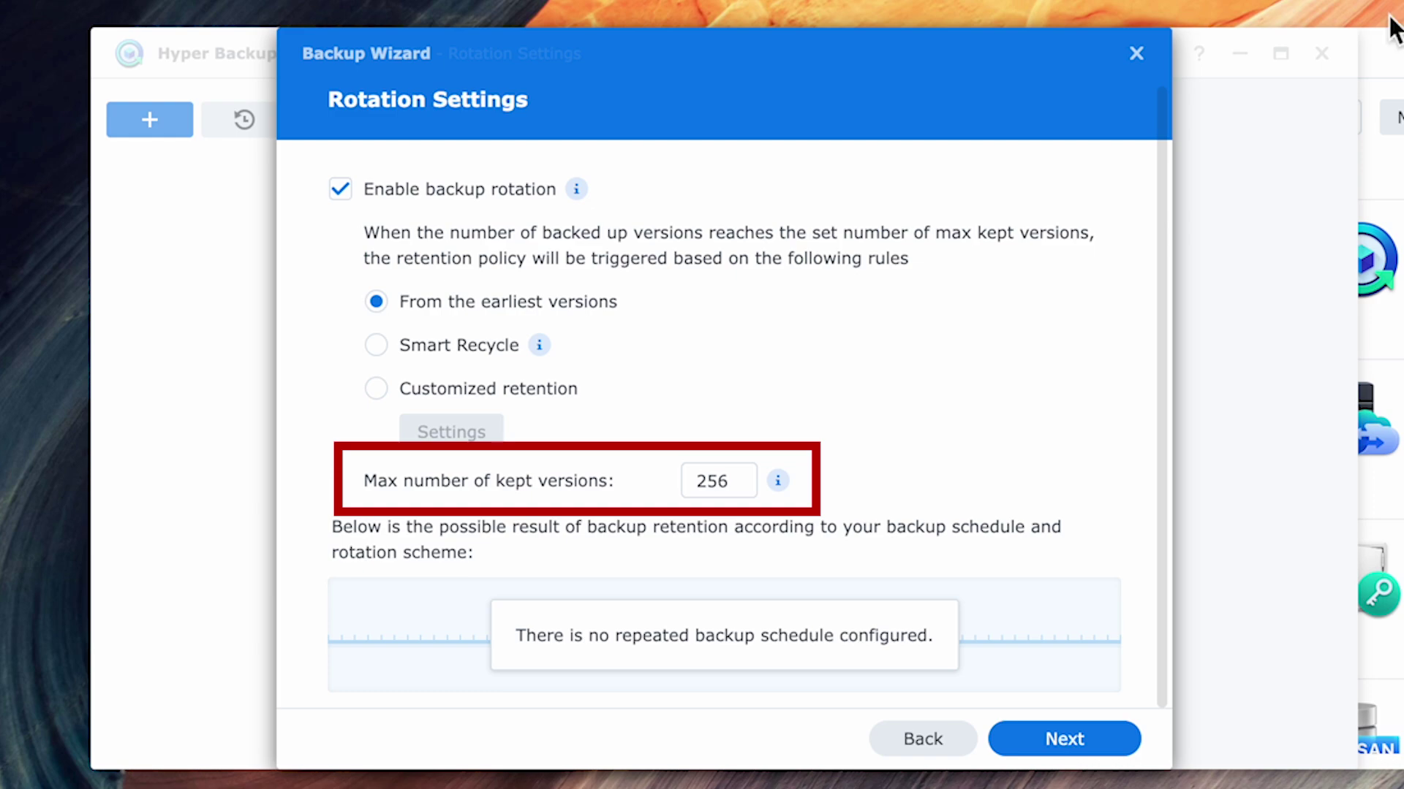
double_click(712, 481)
text(10)
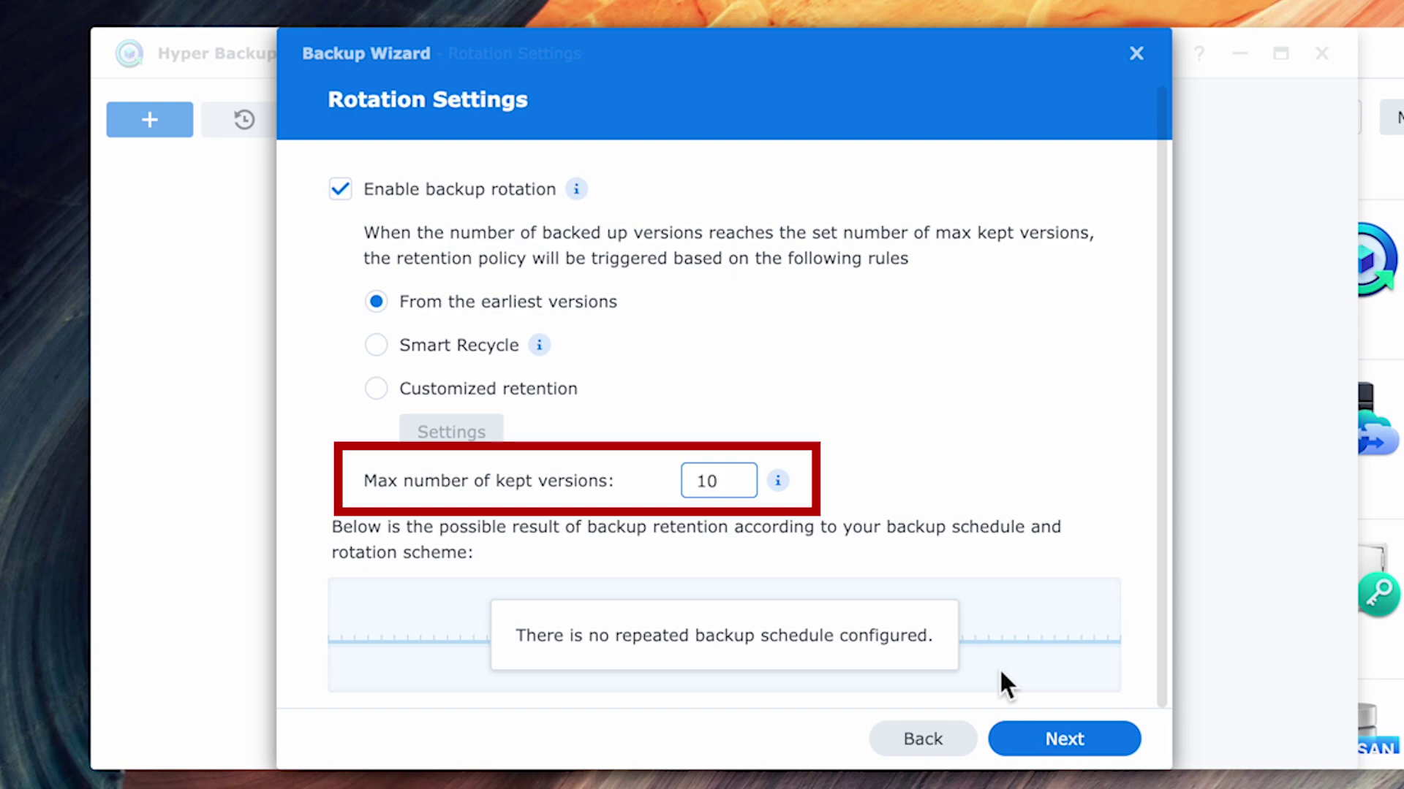
click(1056, 747)
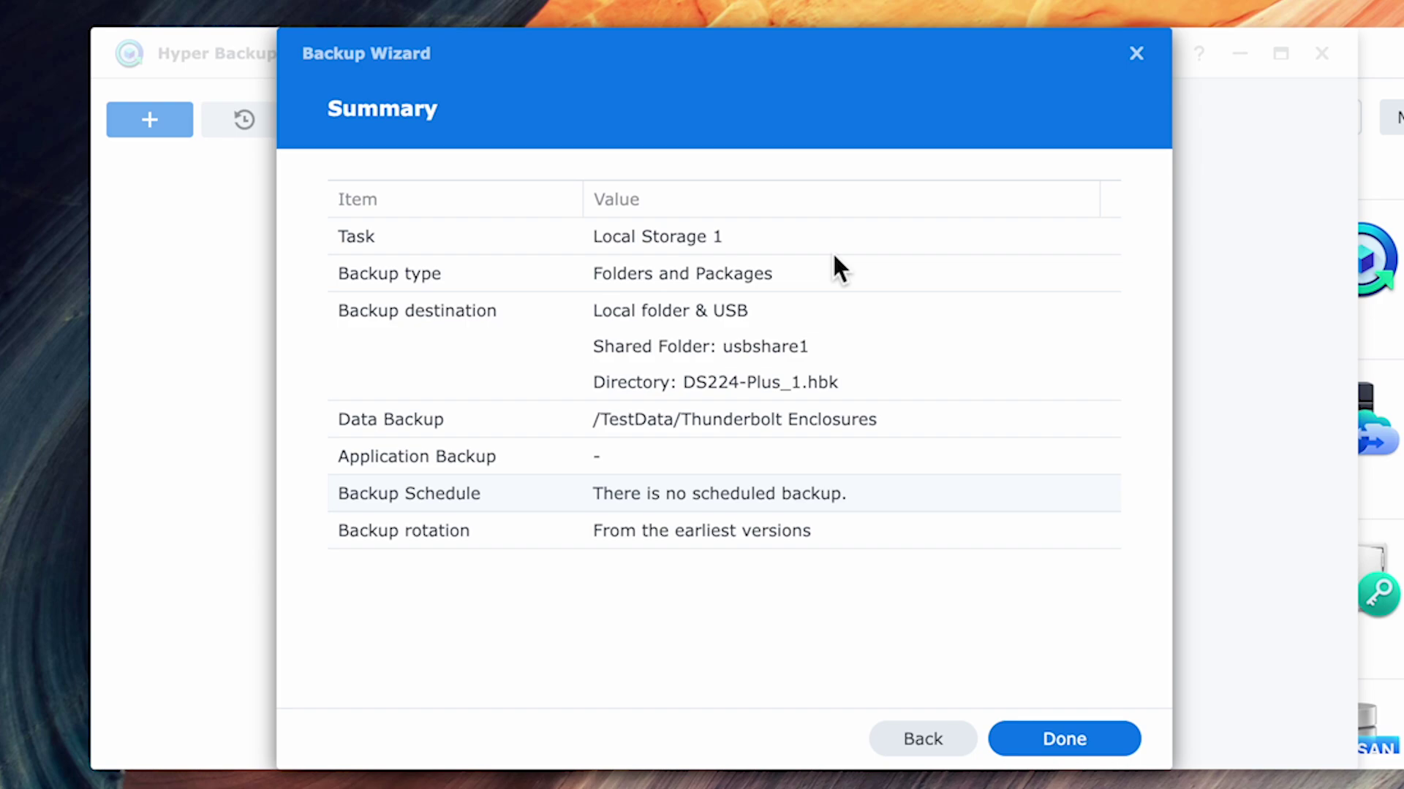
Step: Finish creating Local Storage 1 and run its first backup immediately
click(1085, 732)
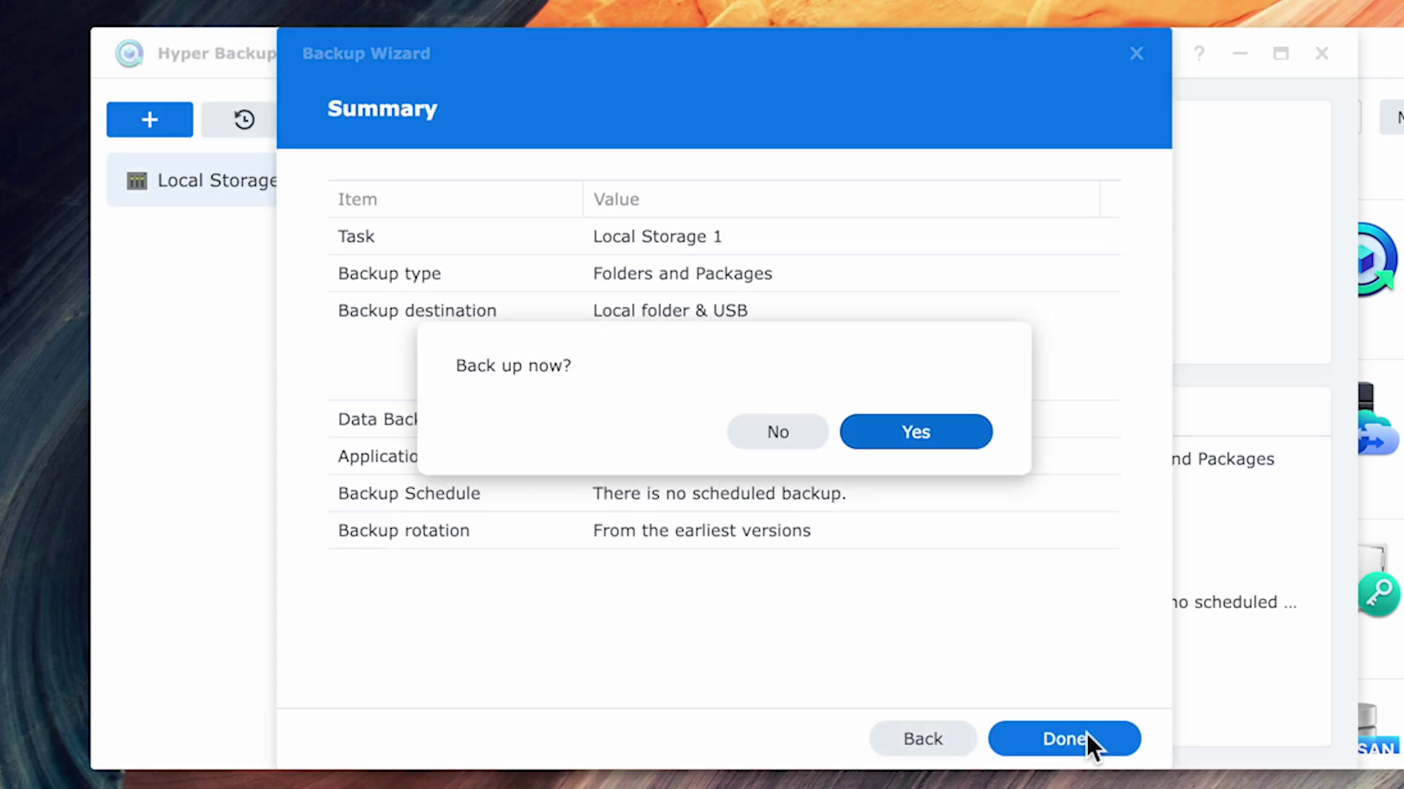
click(905, 447)
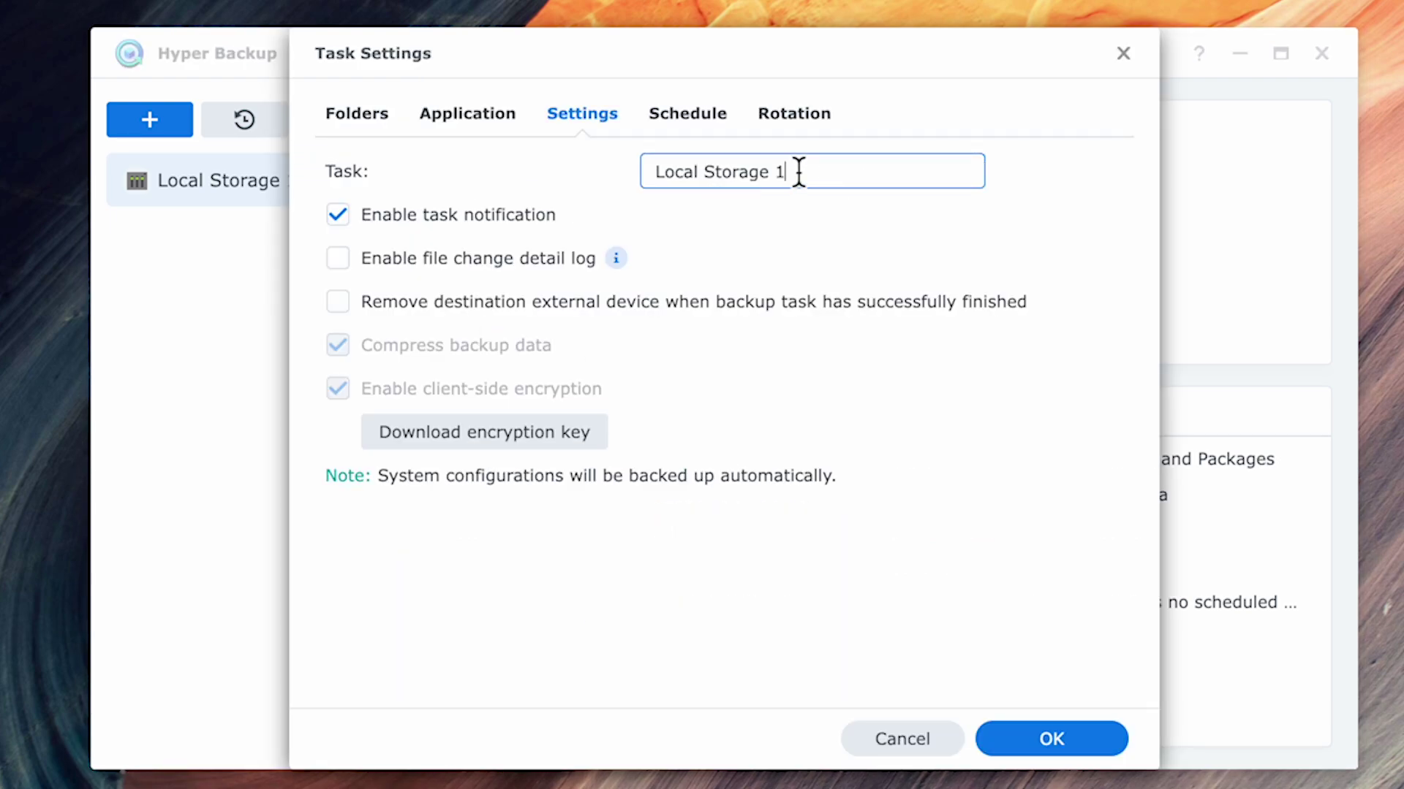
Step: Begin renaming the task by removing the trailing 1 from 'Local Storage 1'
key(BackSpace)
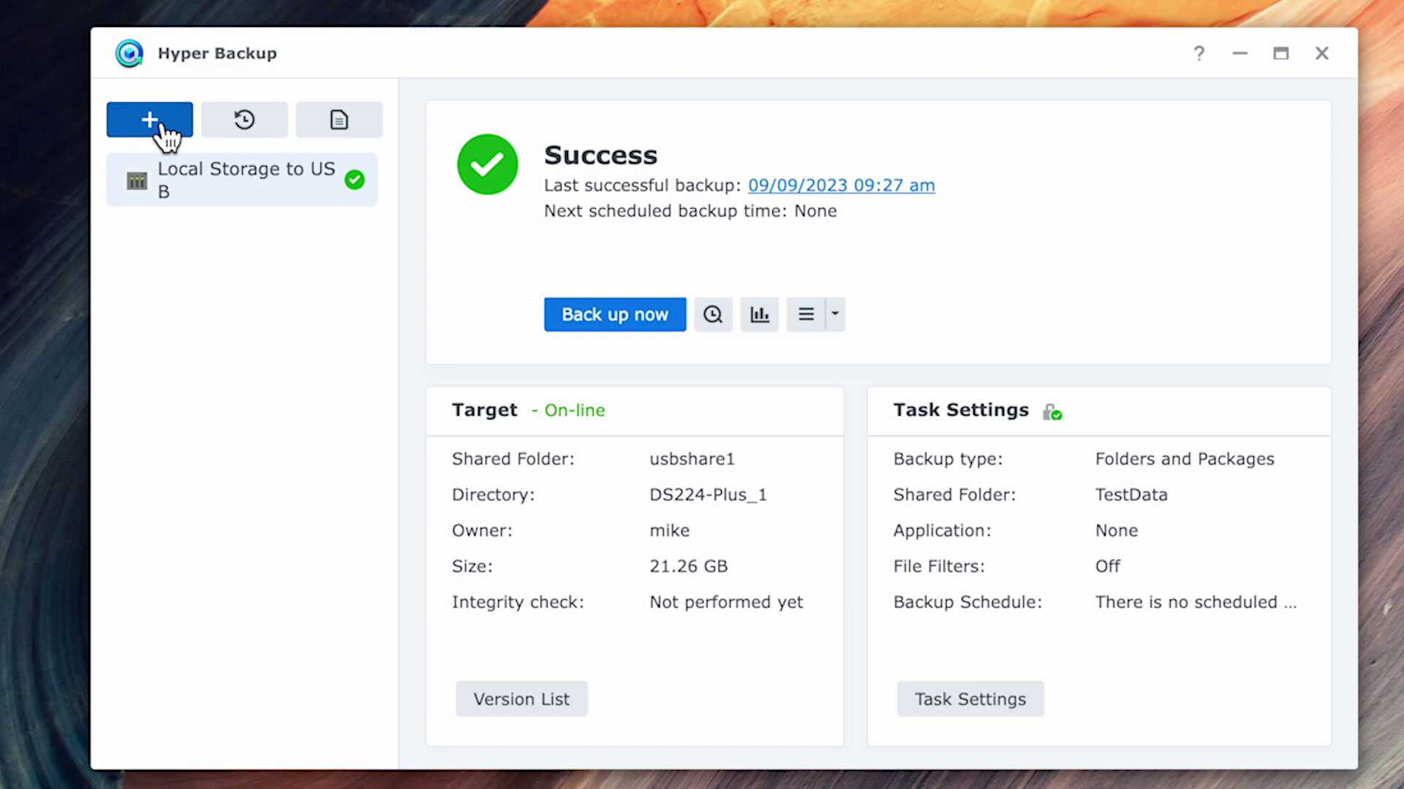
Step: Start a new Folders and Packages backup task with rsync as the destination
click(151, 121)
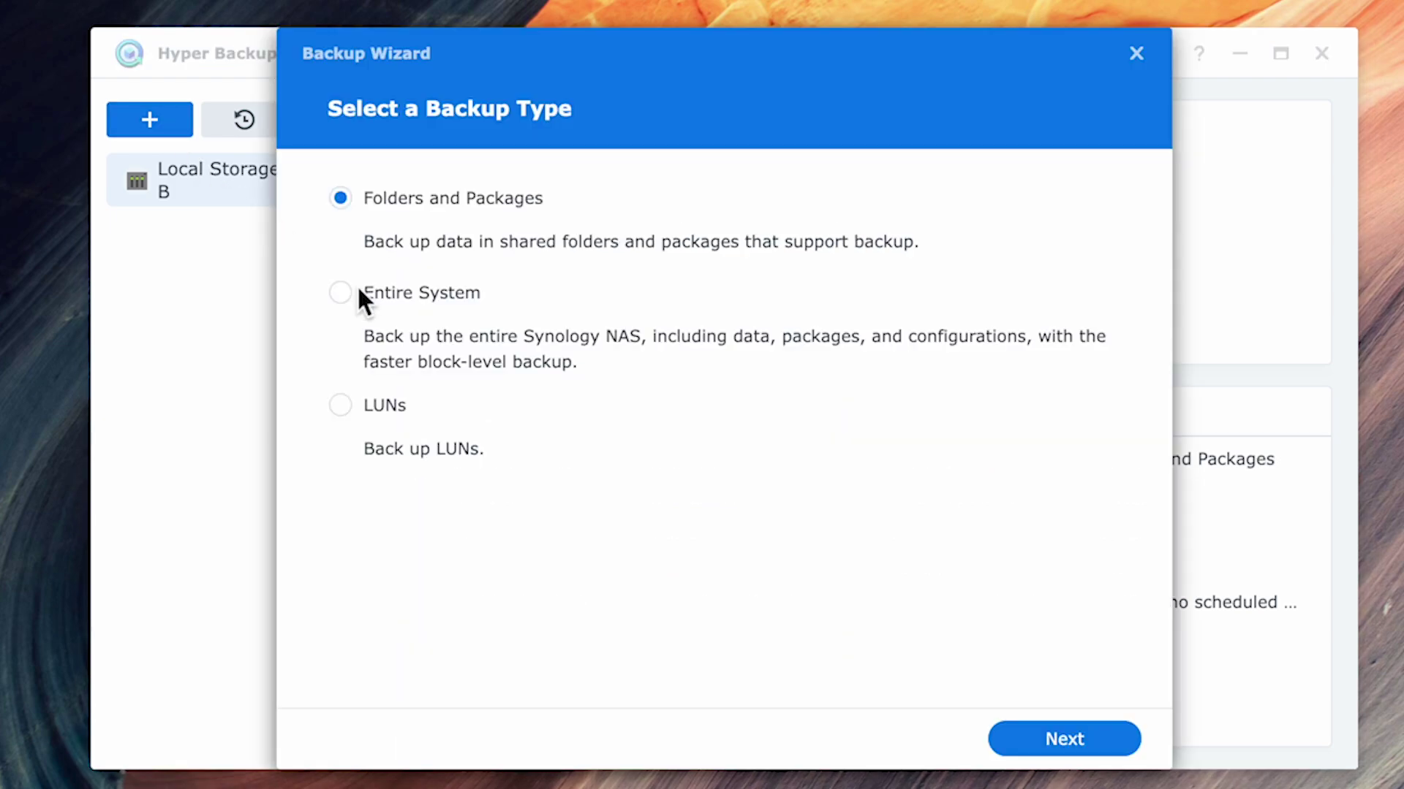
click(1074, 749)
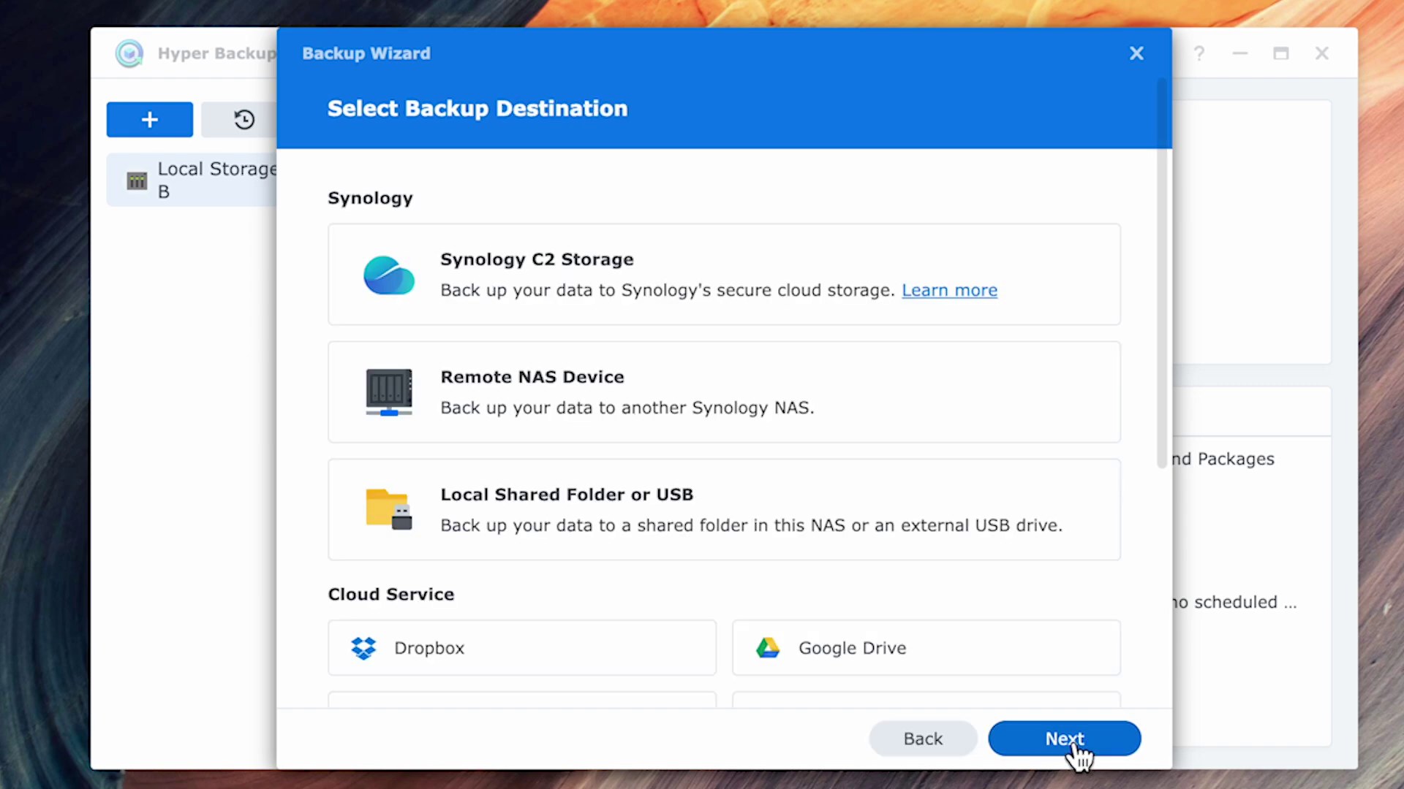
scroll(571, 544, down, 5)
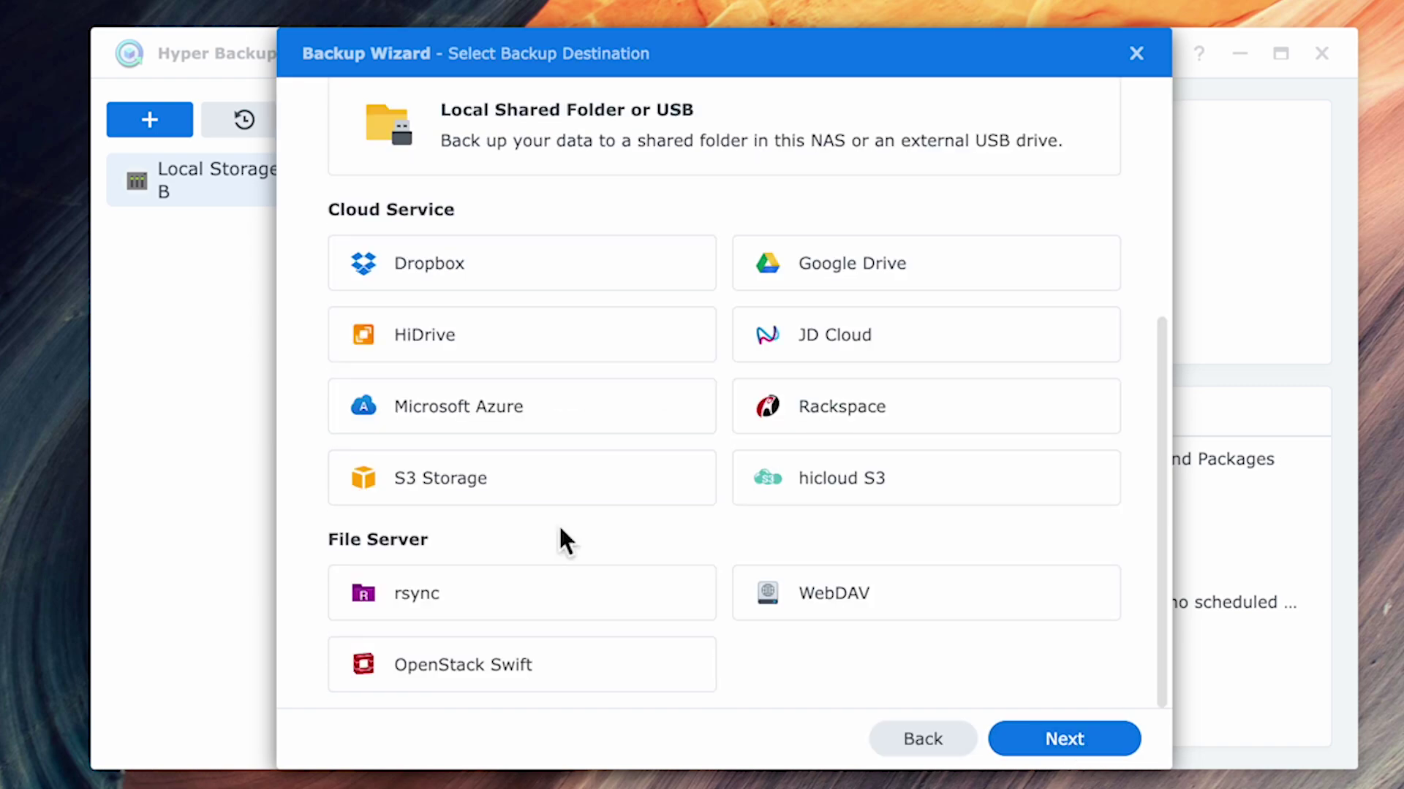
click(471, 606)
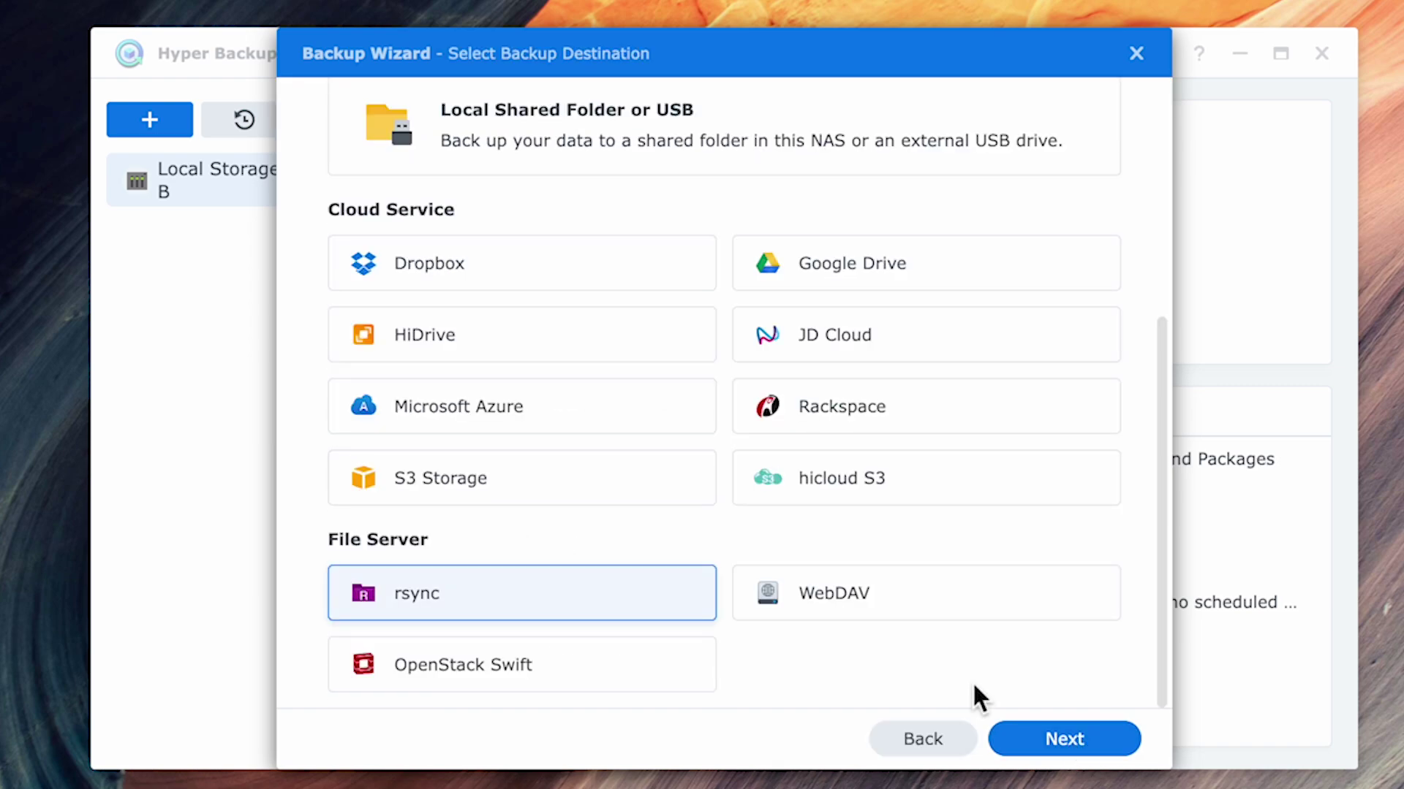
click(1040, 740)
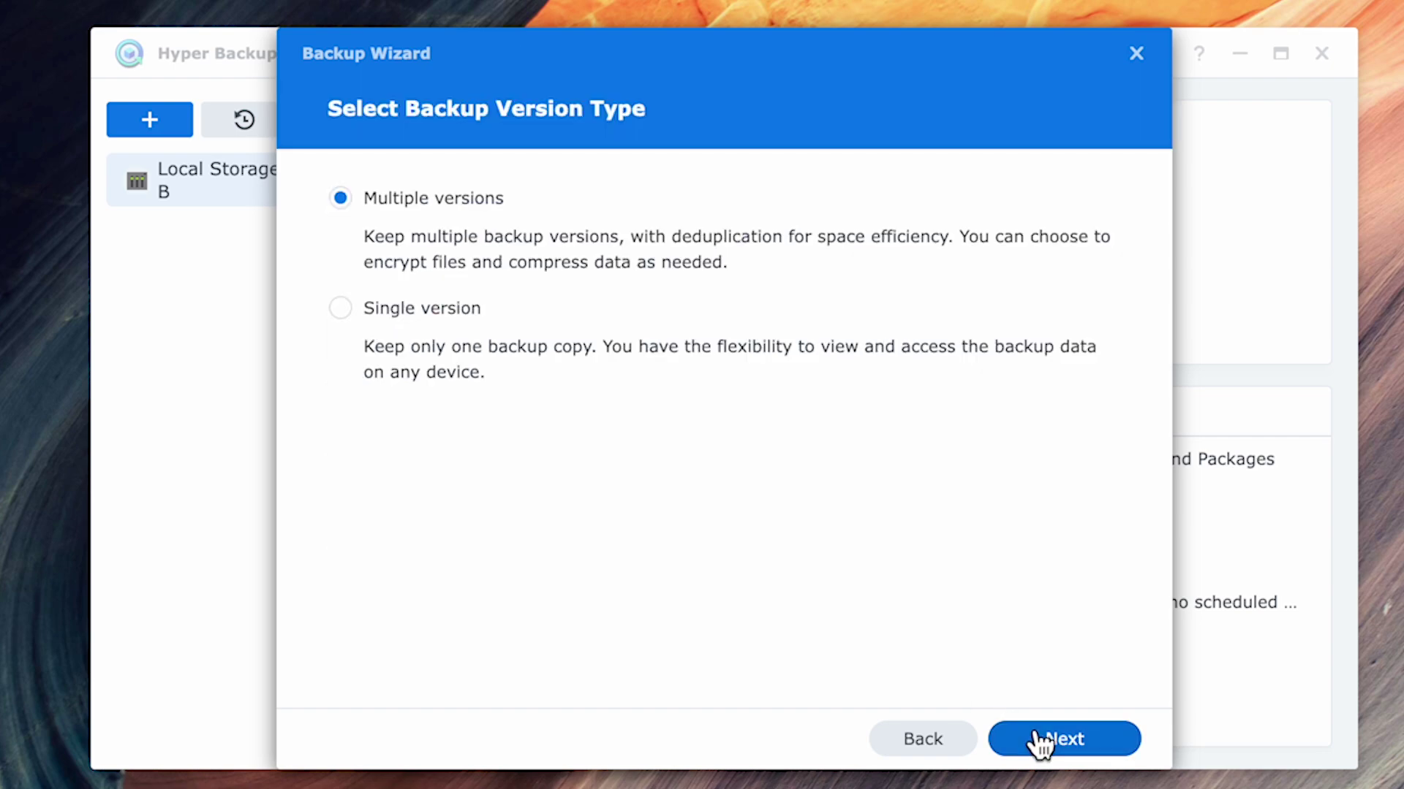
Step: Keep multiple versions and target rsync-compatible server 192.168.0.86 with transfer encryption off
click(1040, 740)
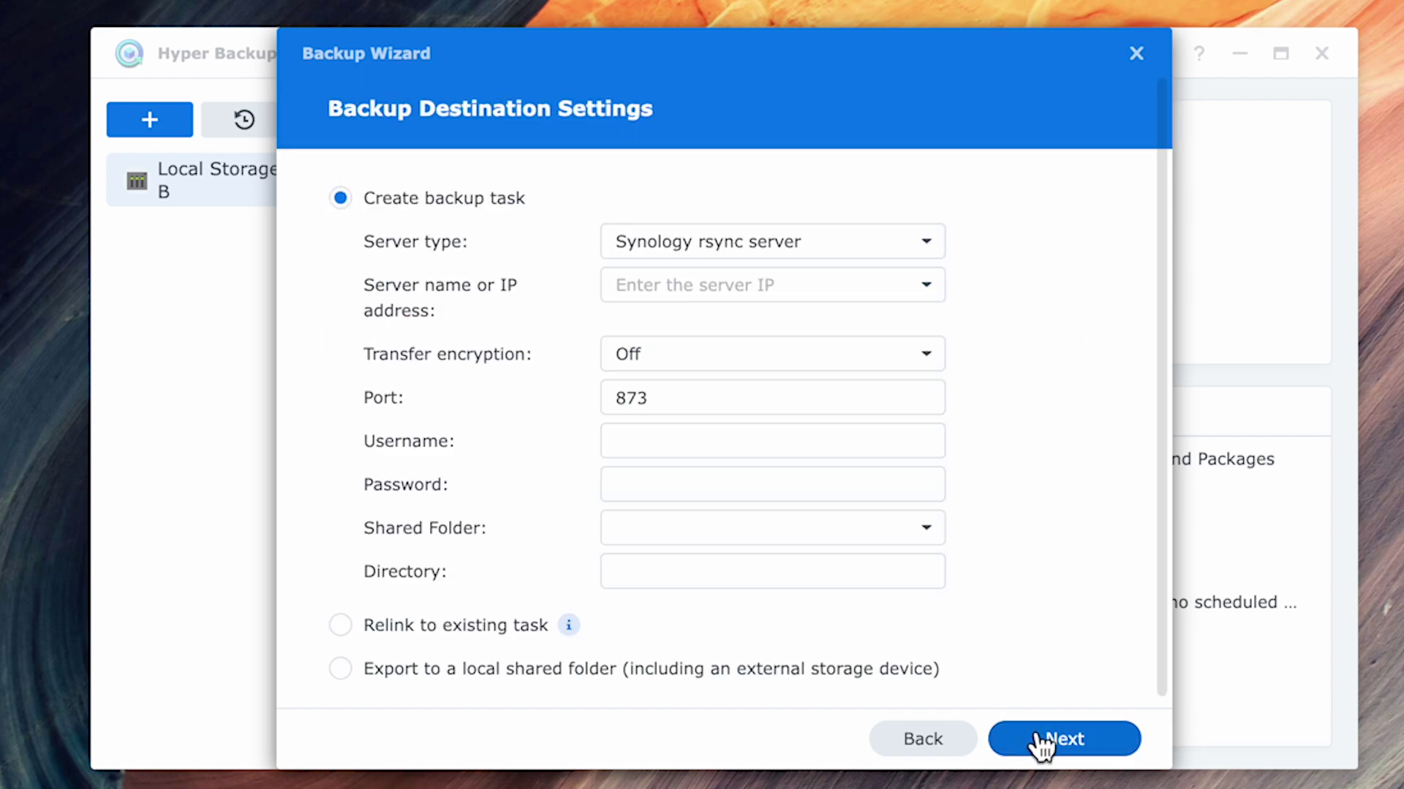
click(920, 252)
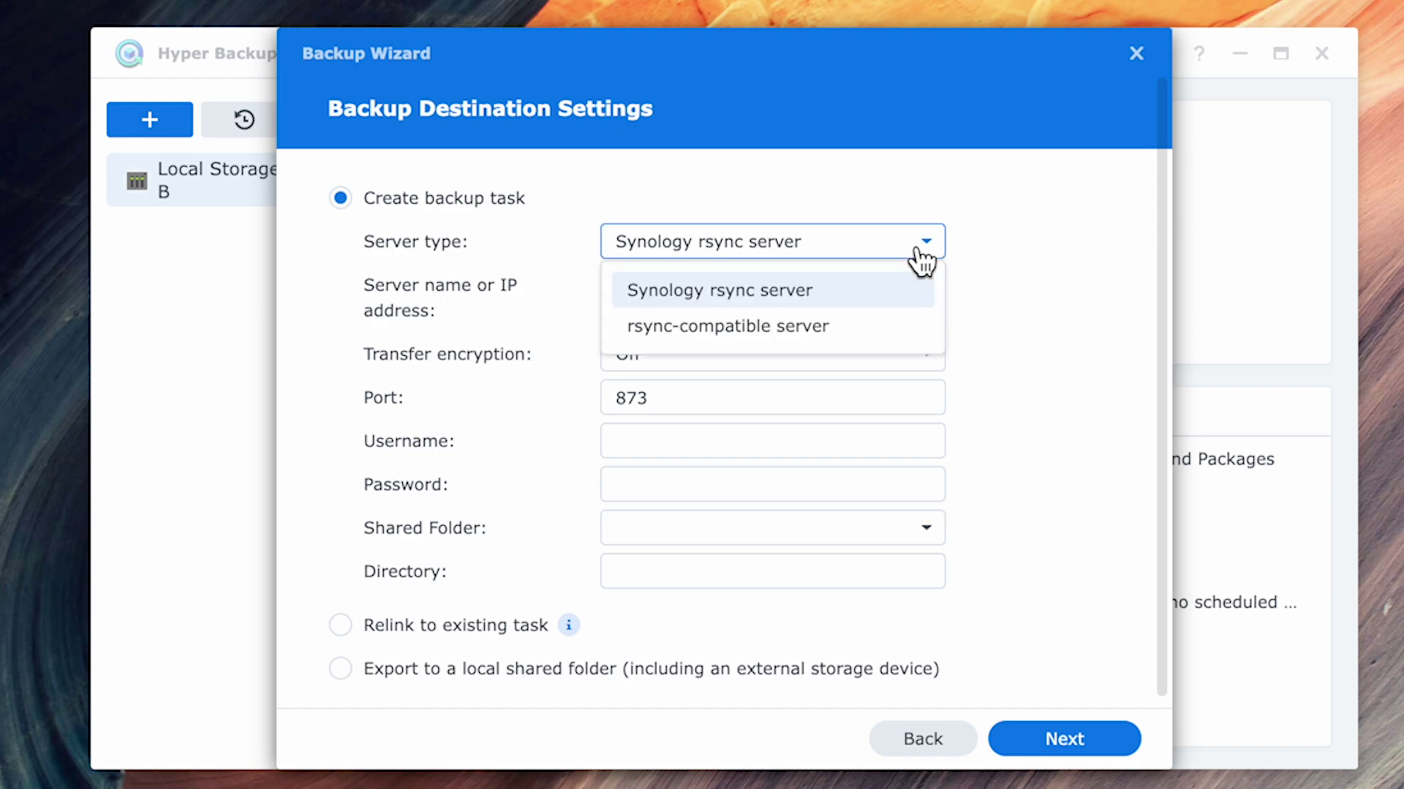
click(782, 329)
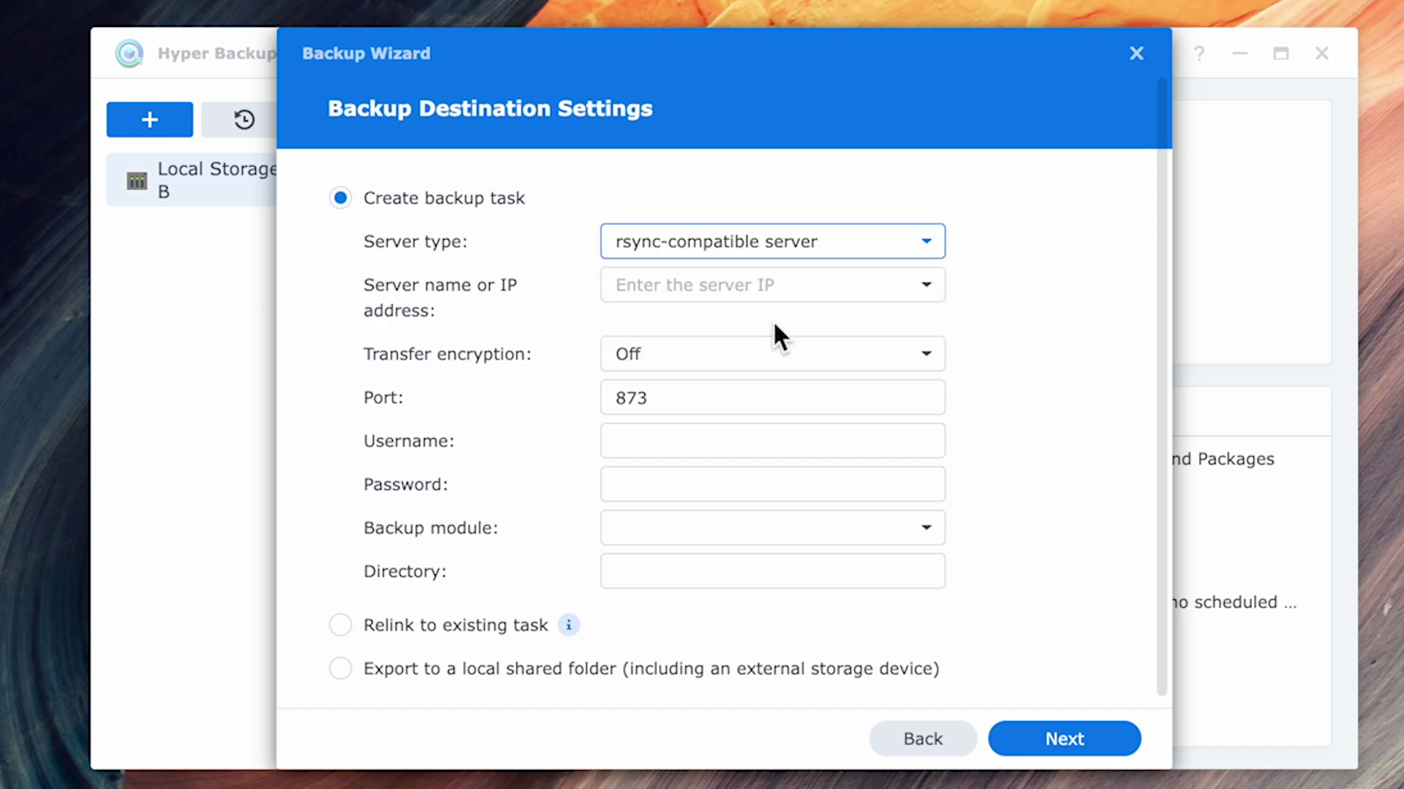
click(696, 296)
text(1)
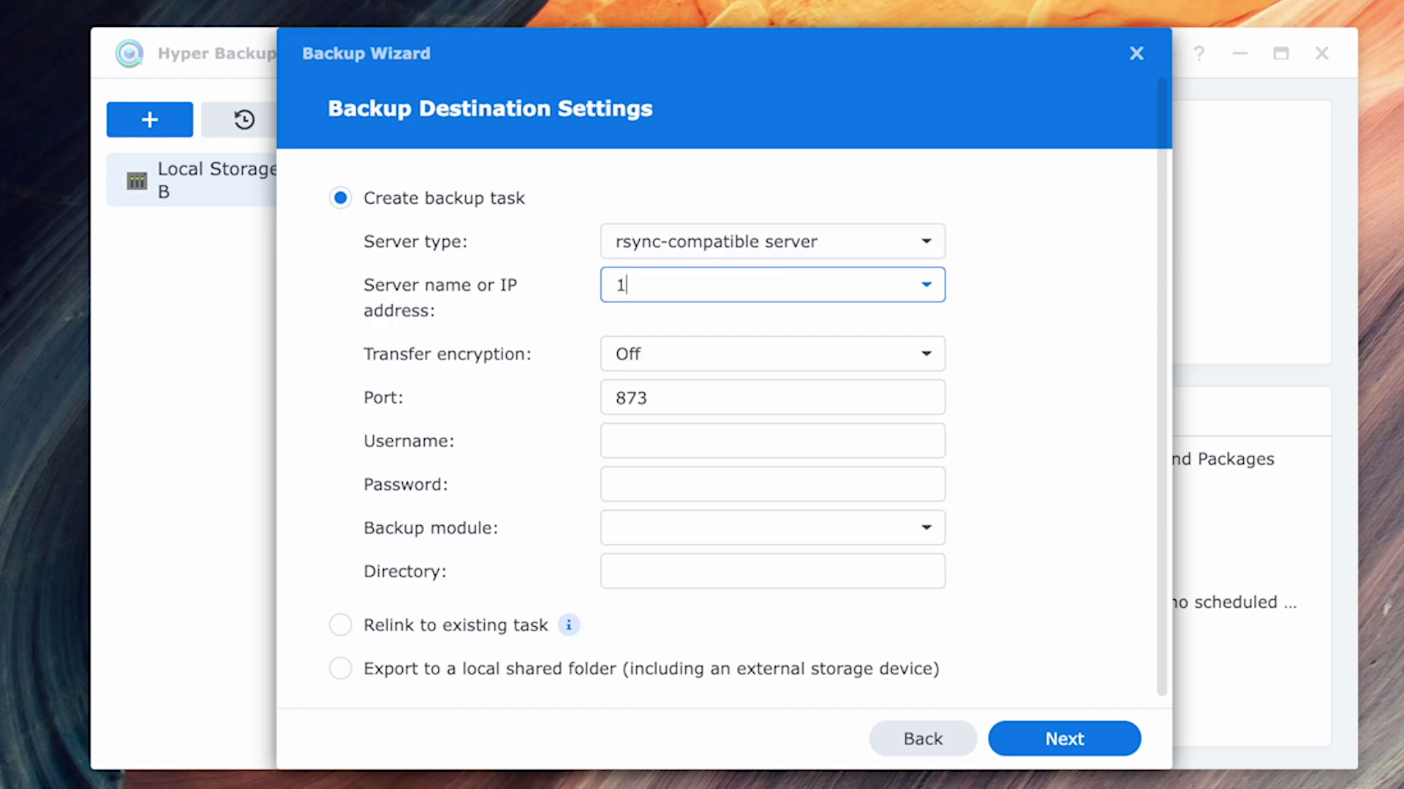
text(92.1)
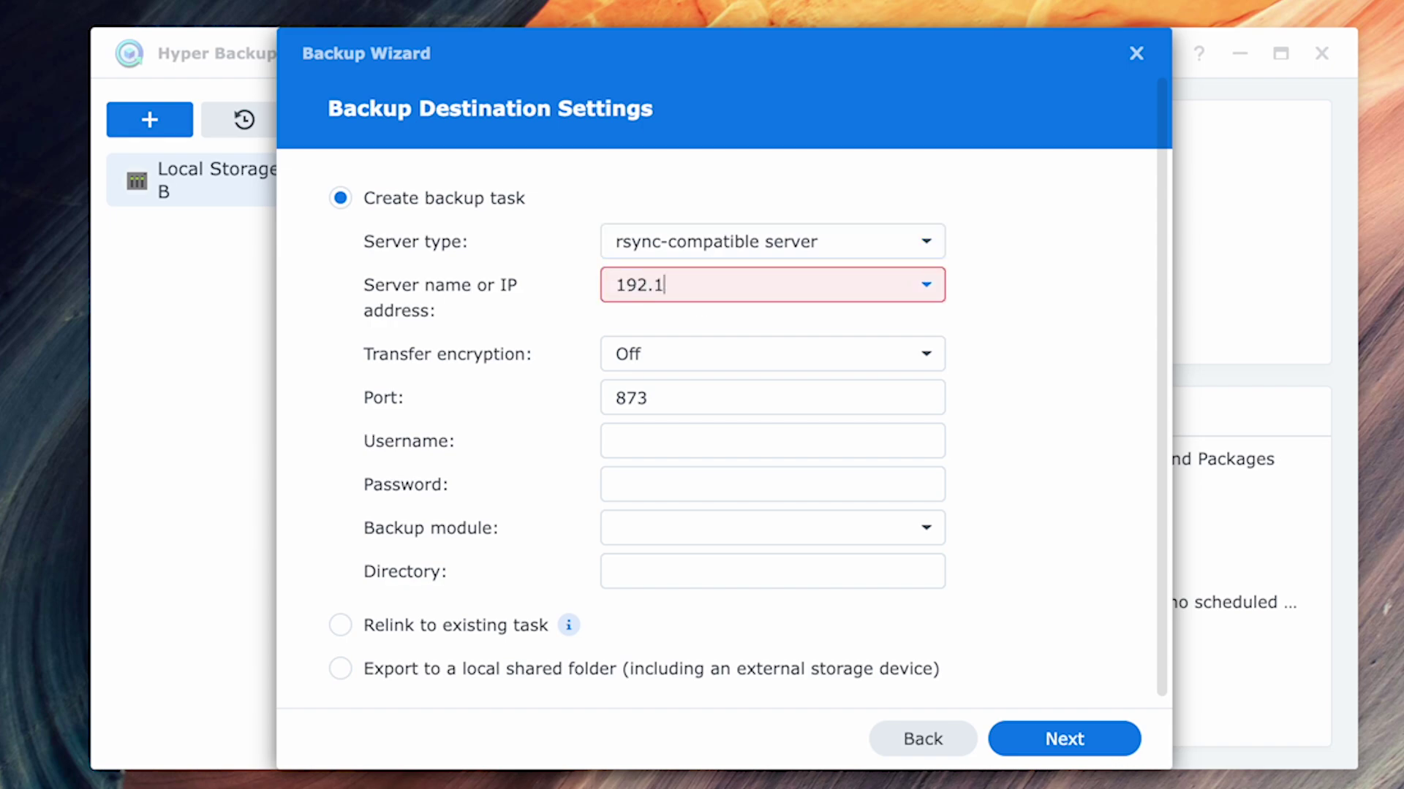
text(68.0)
text(.86)
click(799, 360)
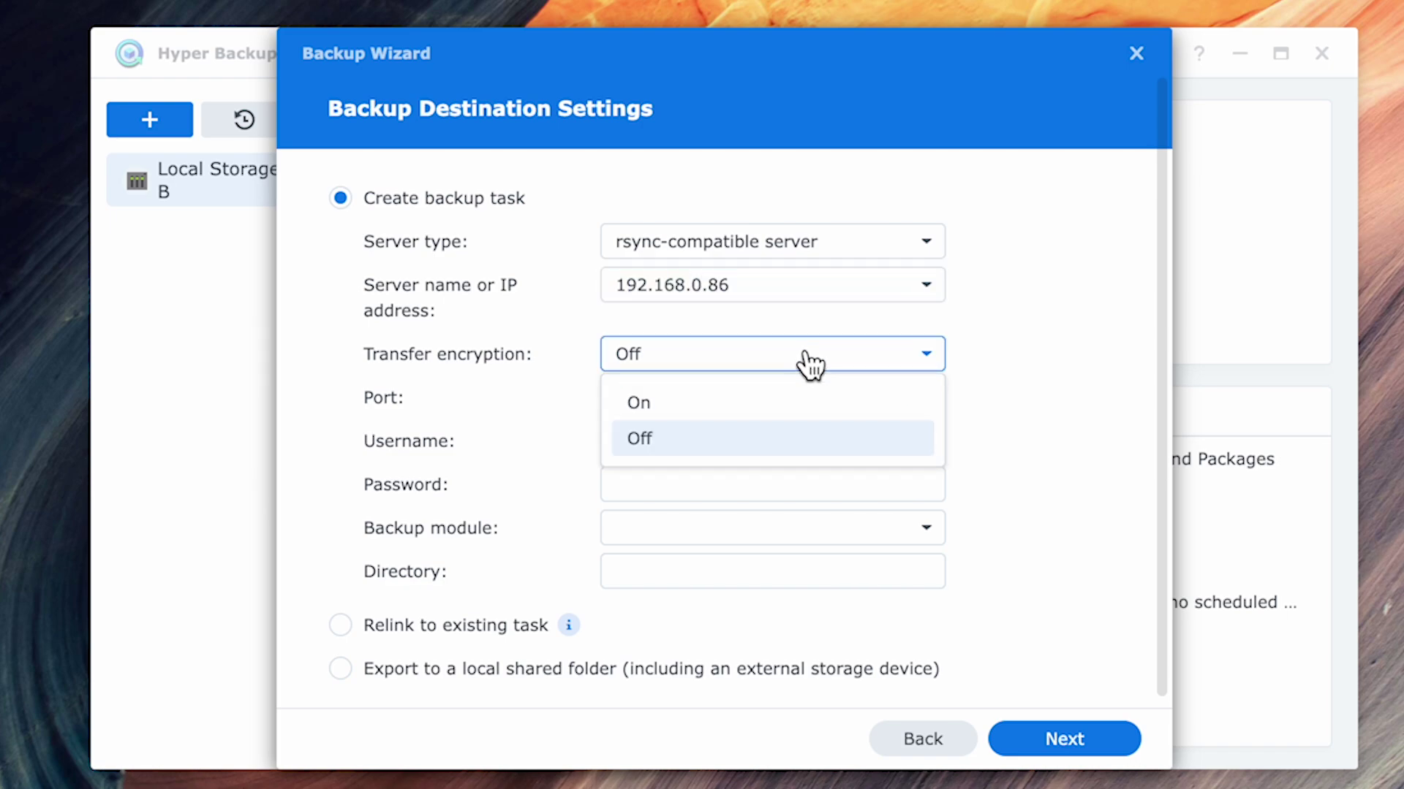
click(679, 436)
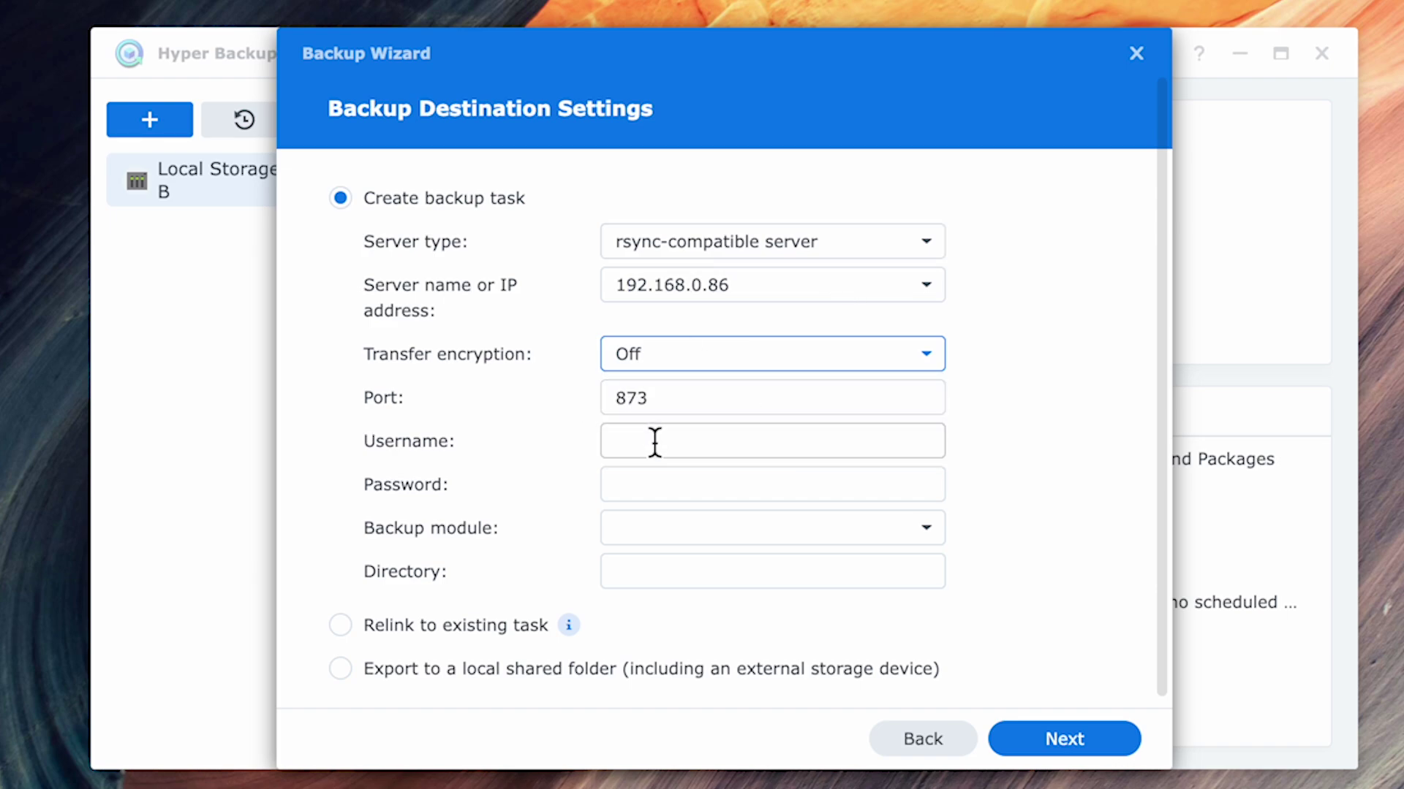
Step: Enter the server's username and password and choose Test Backup Folder as the backup module
click(655, 441)
text(m)
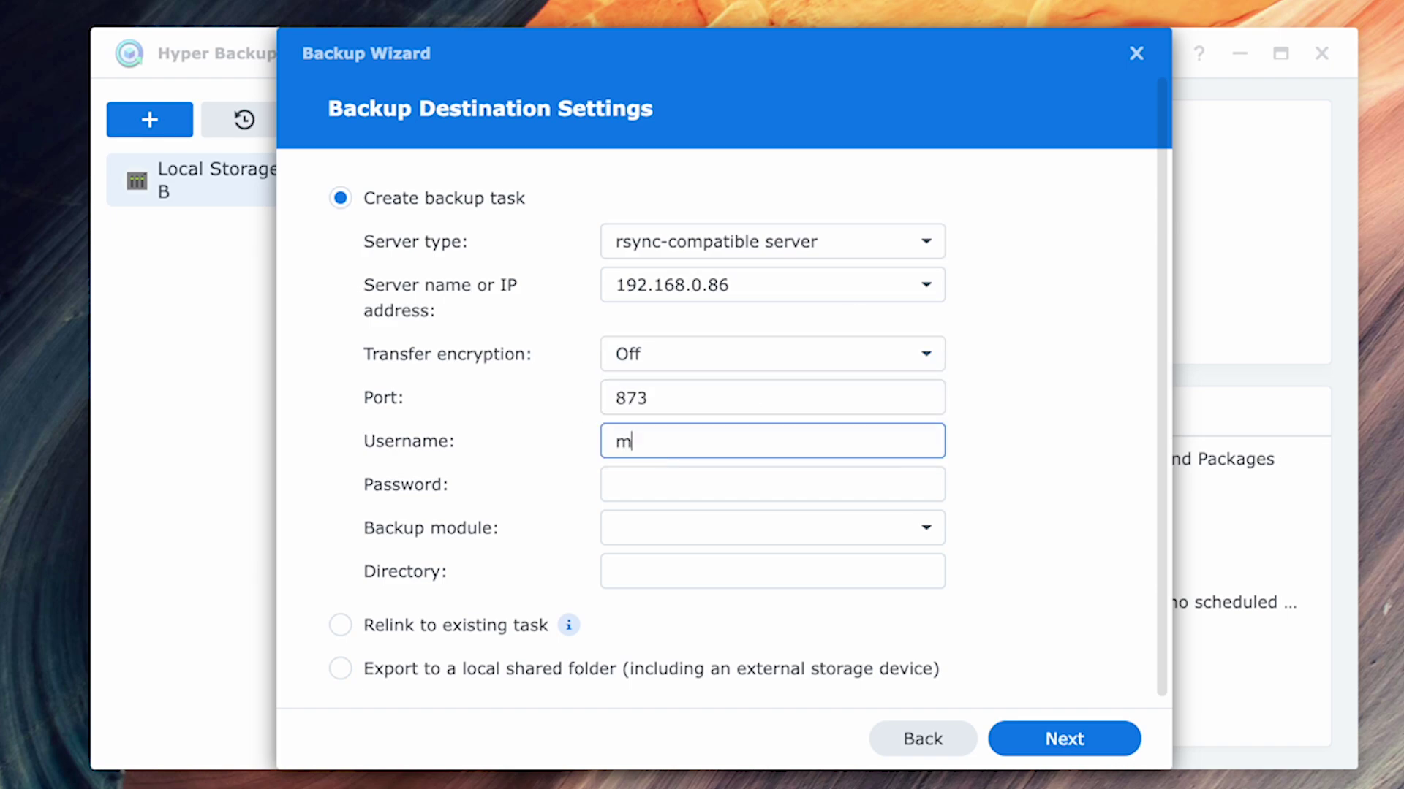
text(ike)
key(Tab)
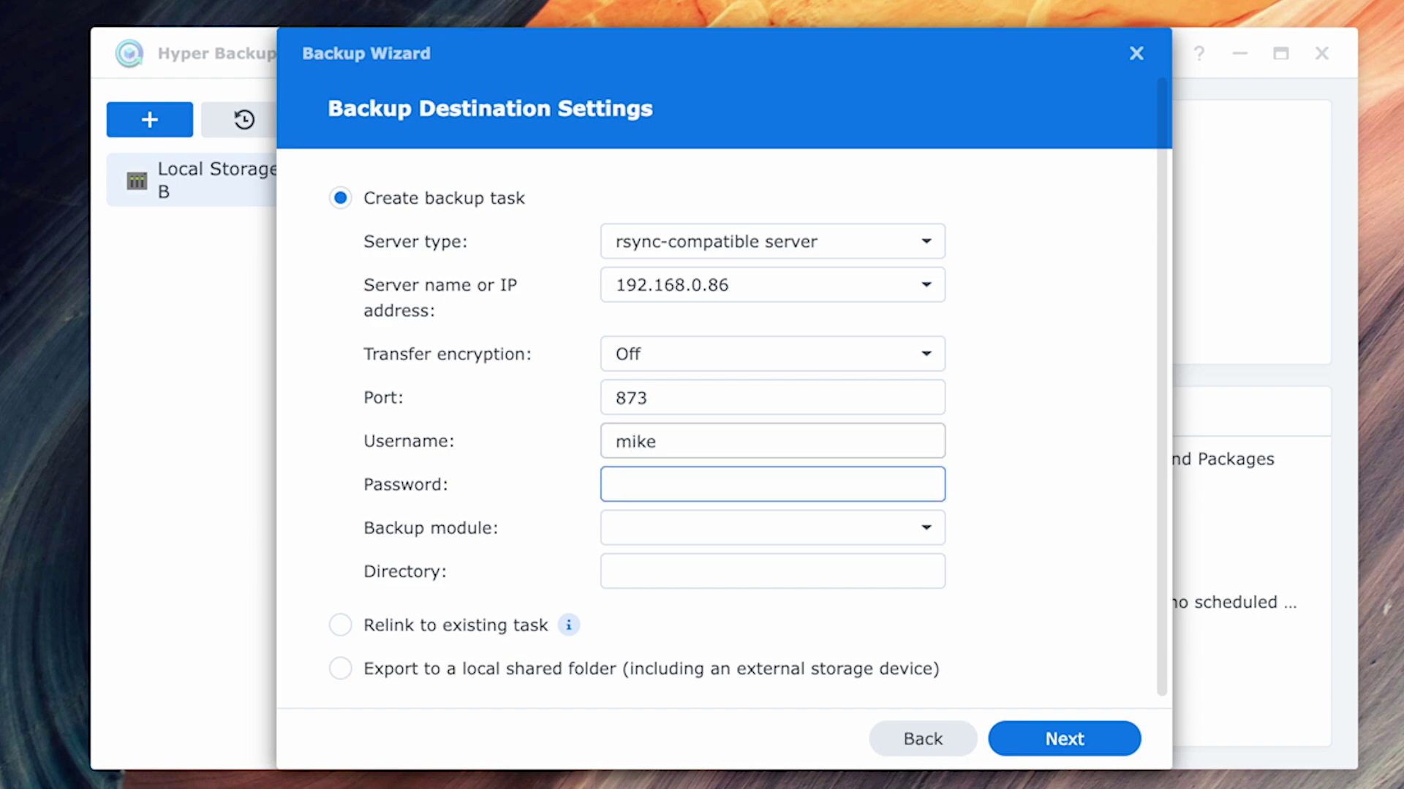
text(••••••••••)
click(642, 533)
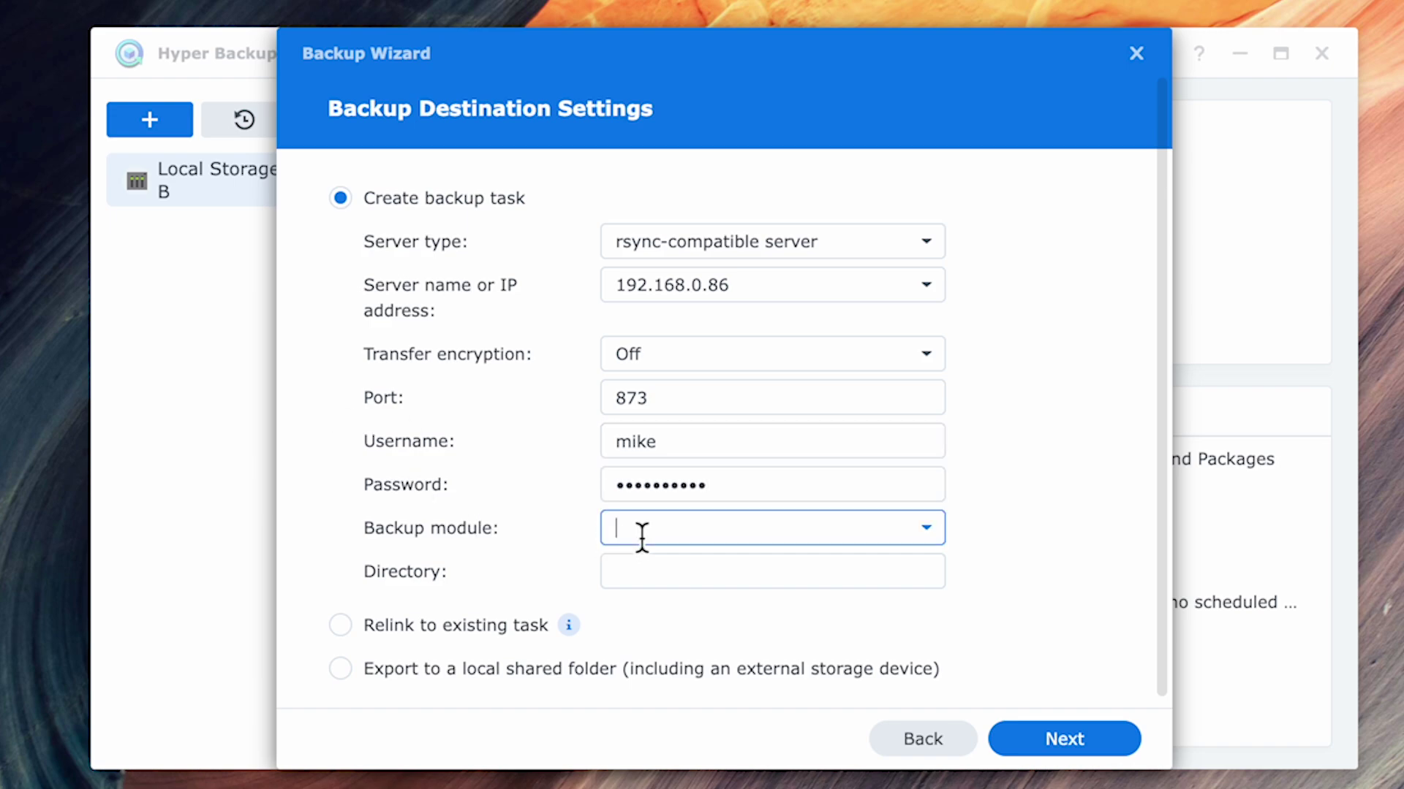
click(928, 532)
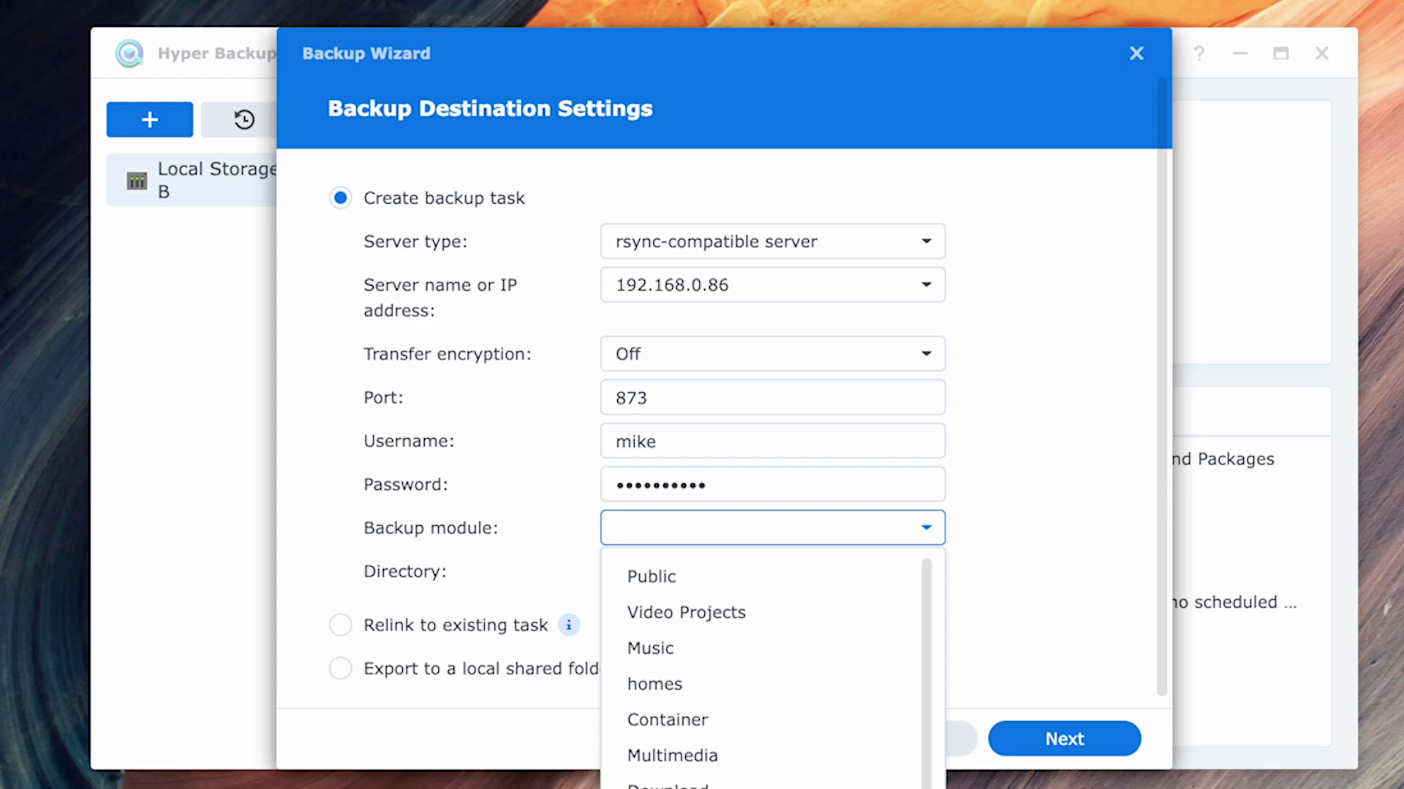
scroll(773, 669, down, 3)
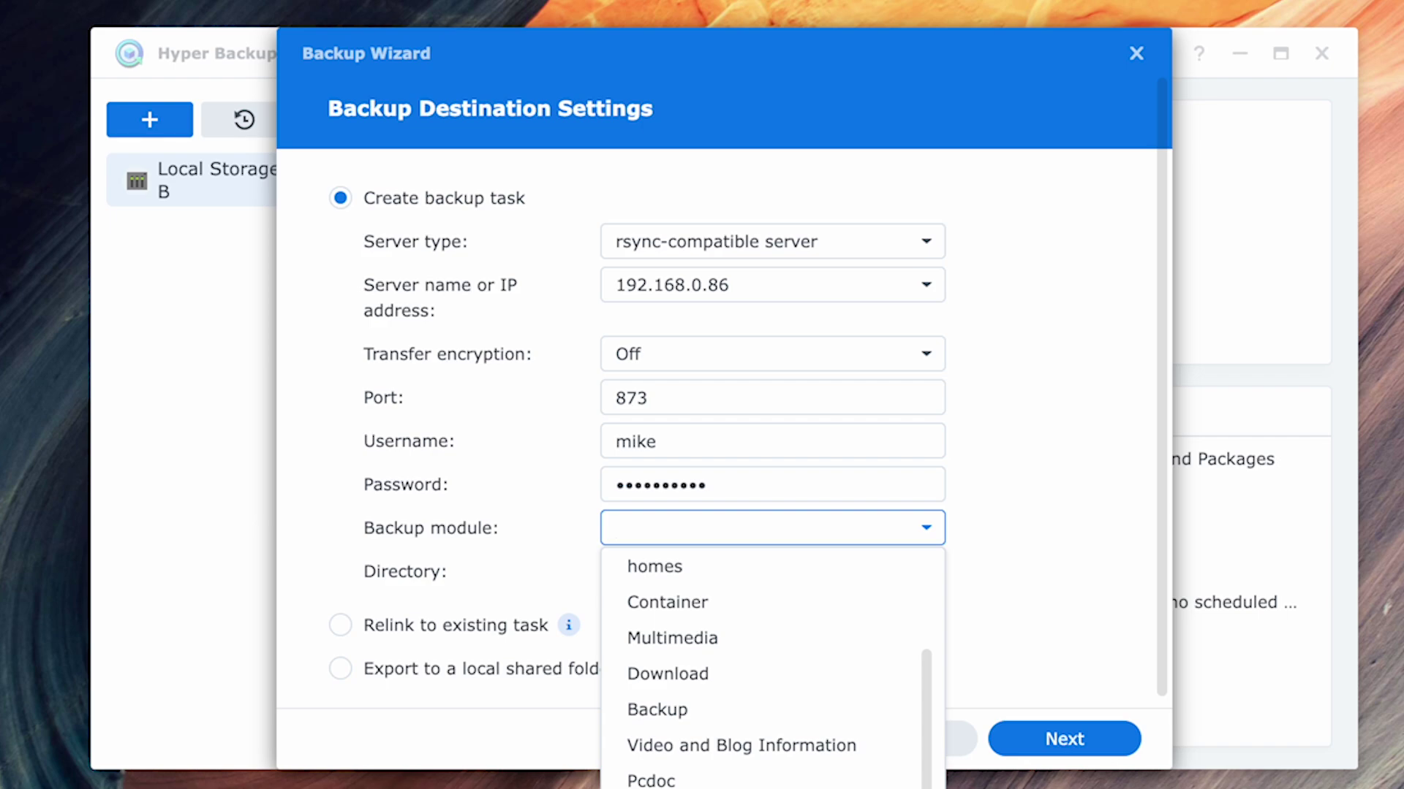
click(731, 781)
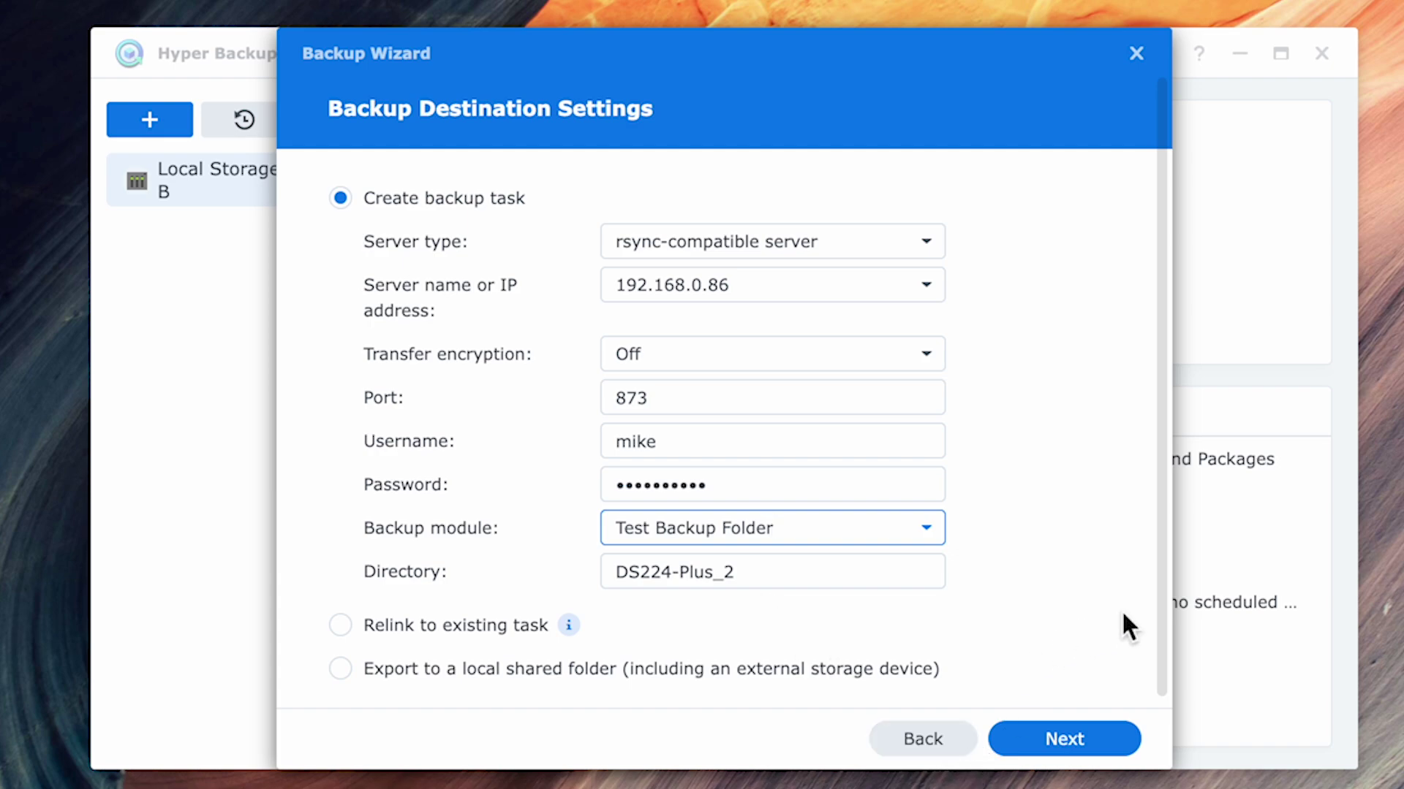
scroll(1164, 630, down, 1)
click(1045, 732)
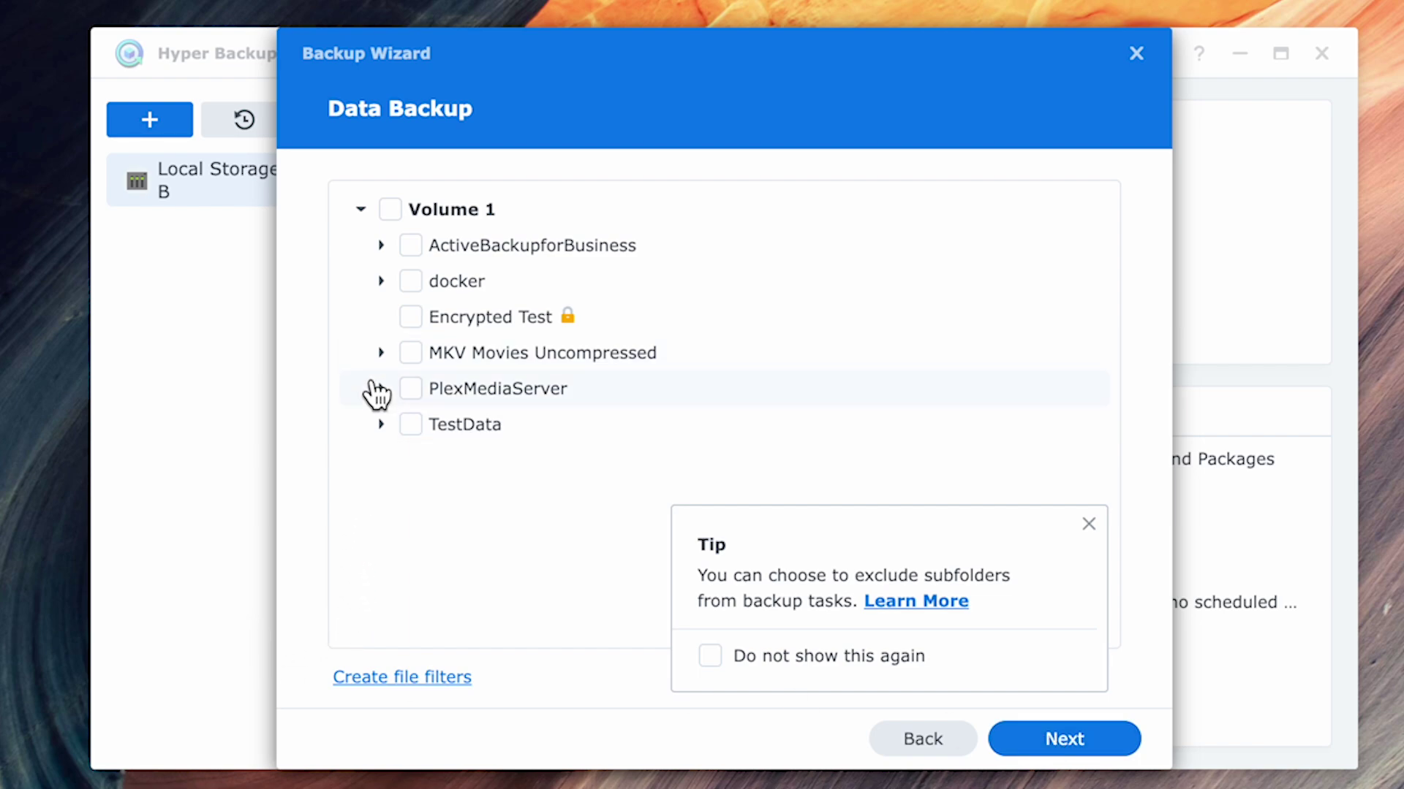
Step: Select only the Thunderbolt Enclosures subfolder inside TestData as the backup data
click(383, 426)
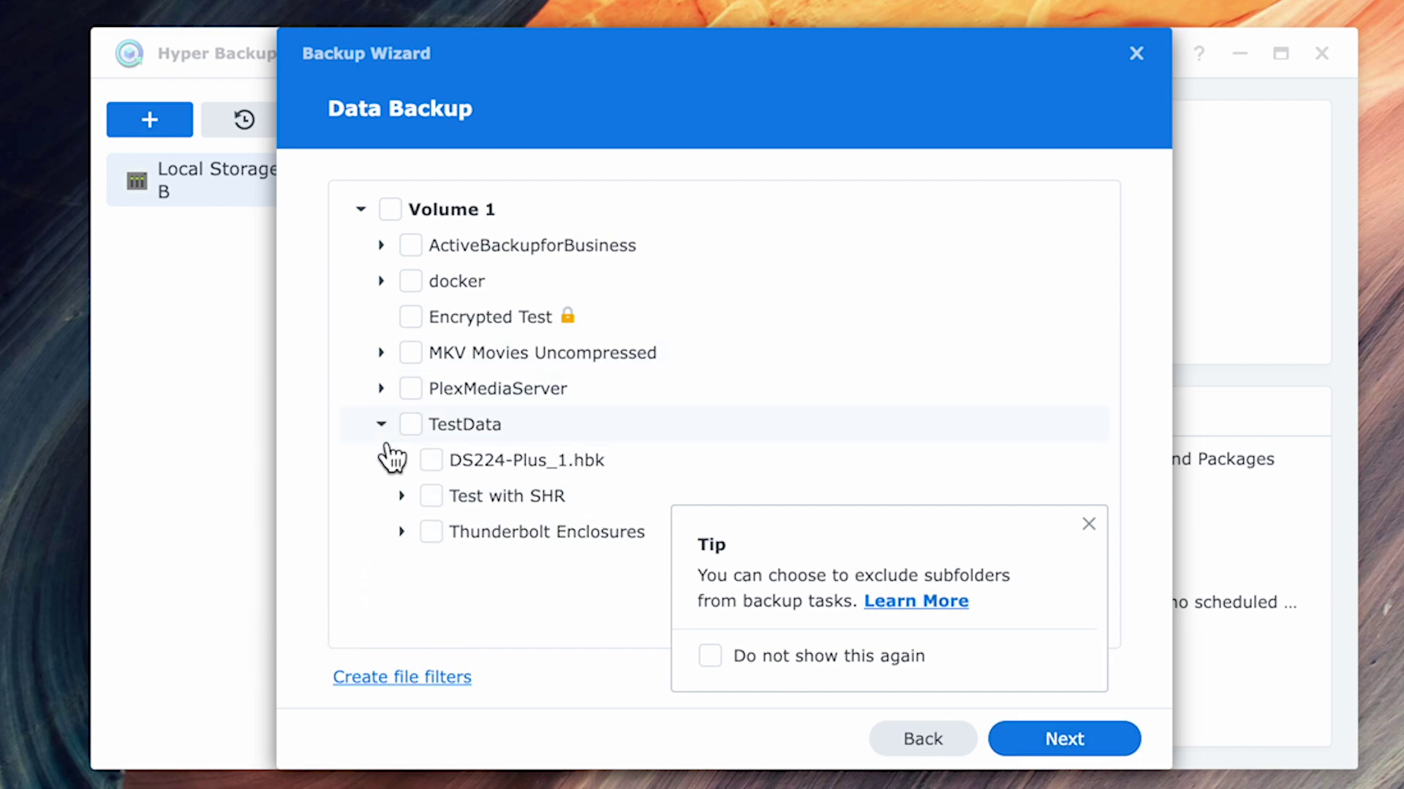
click(431, 532)
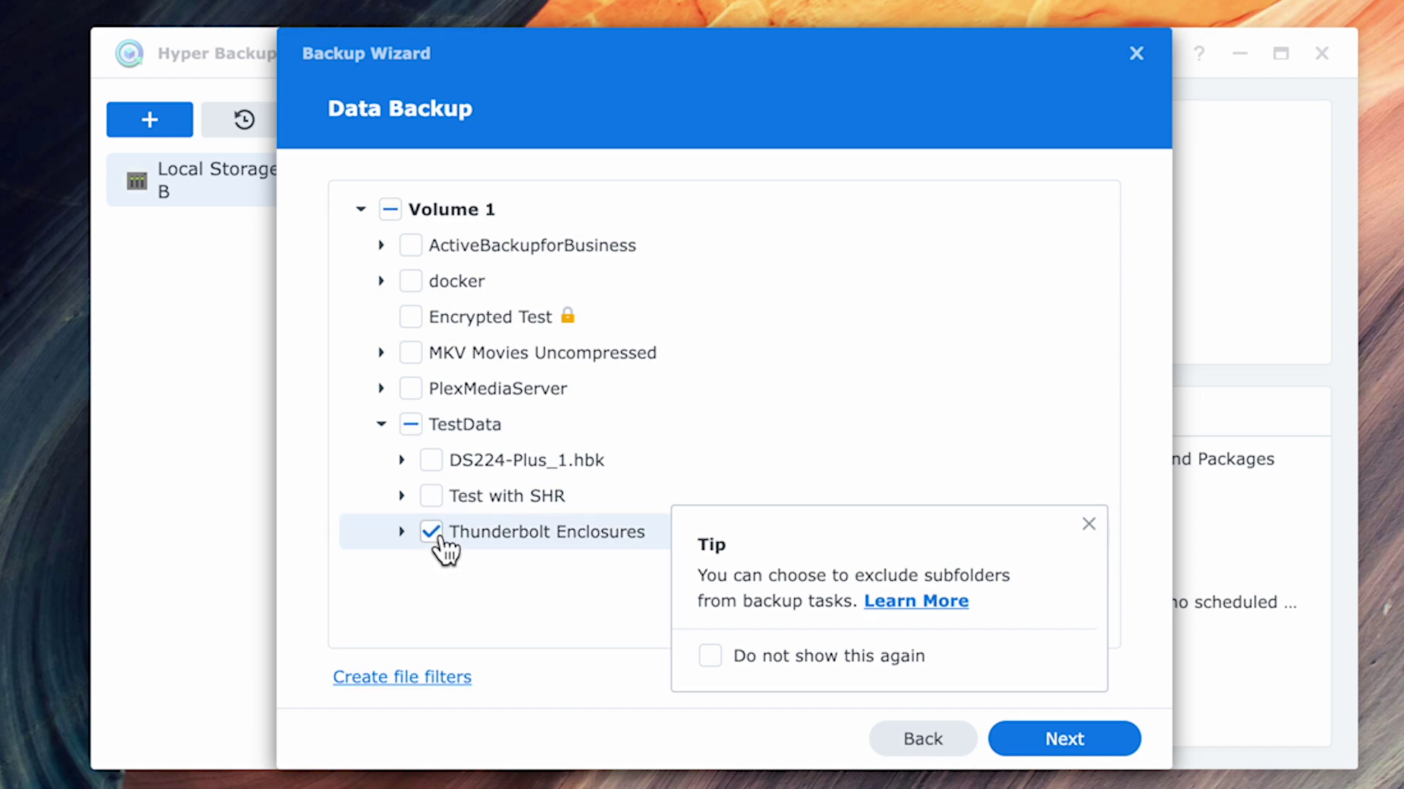
click(1063, 739)
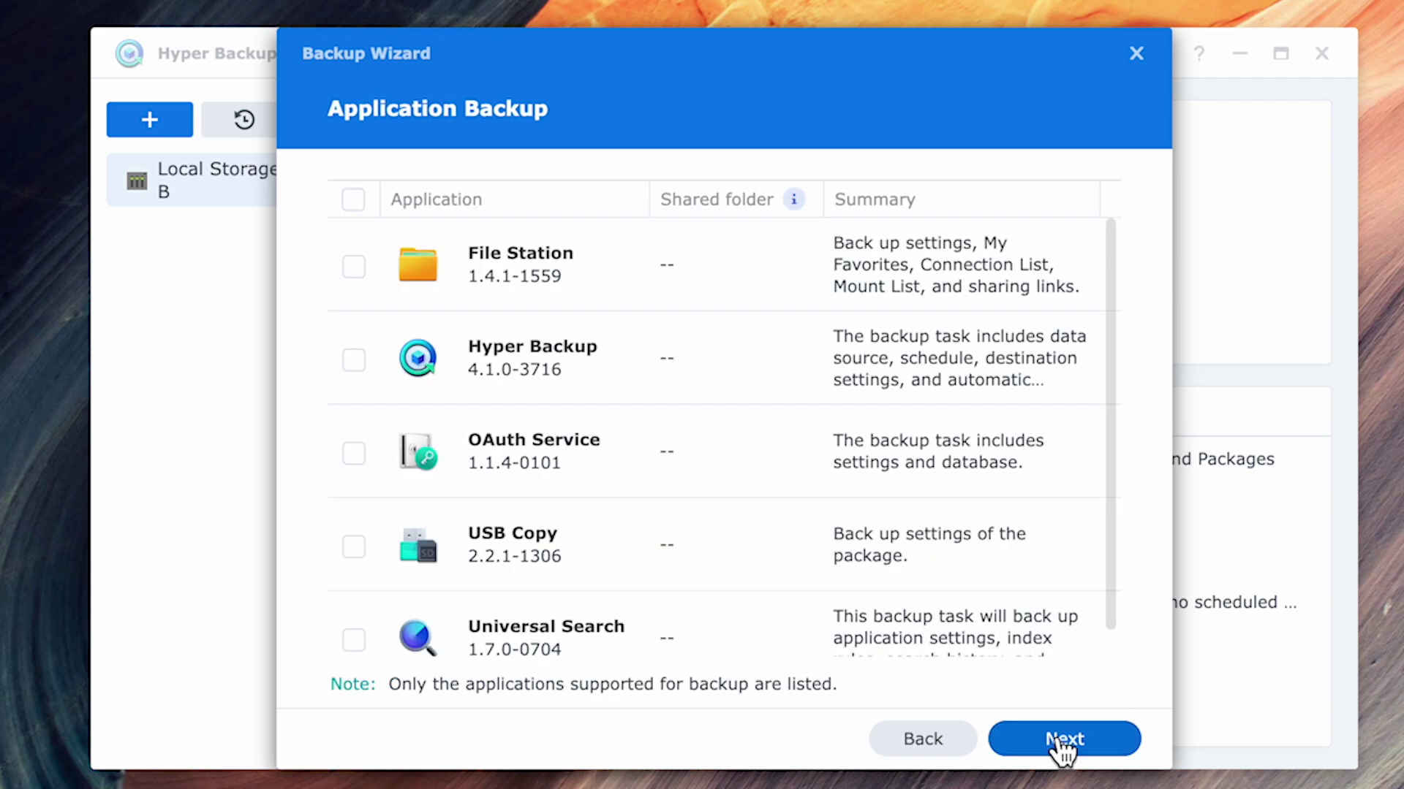
Step: Skip application backup, accept the task settings, and cap kept versions at 10 instead of 256
click(1054, 740)
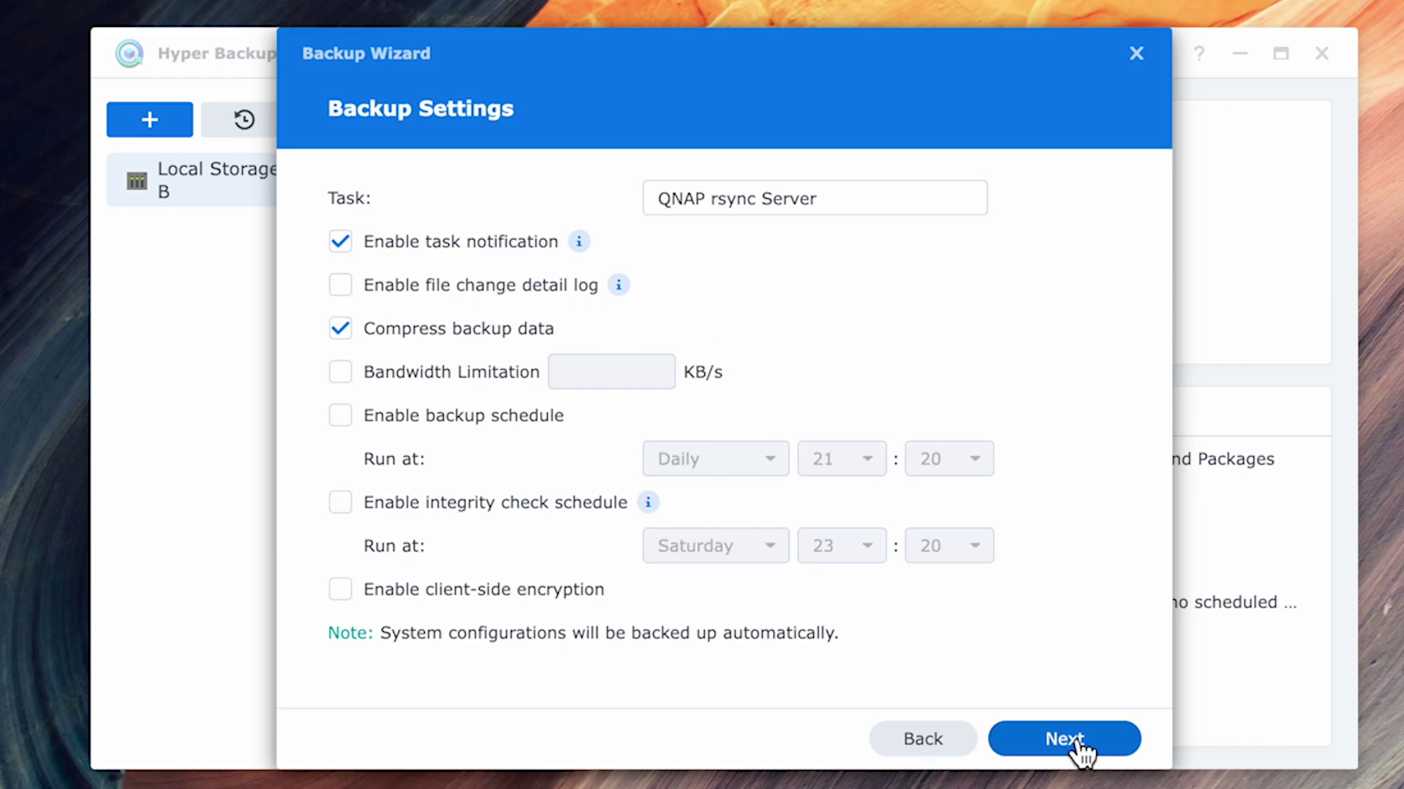
click(1069, 742)
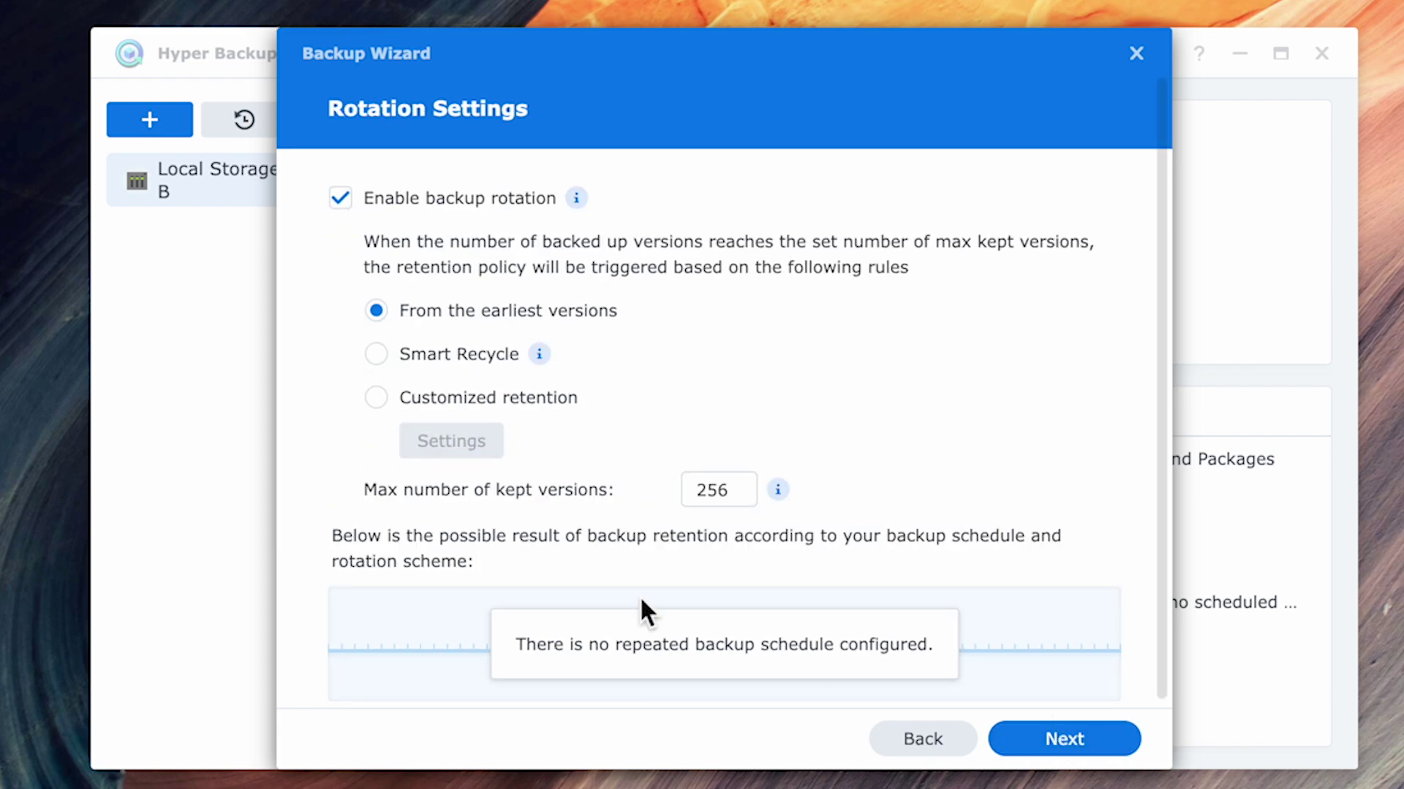
click(683, 503)
key(BackSpace)
key(BackSpace)
key(BackSpace)
text(10)
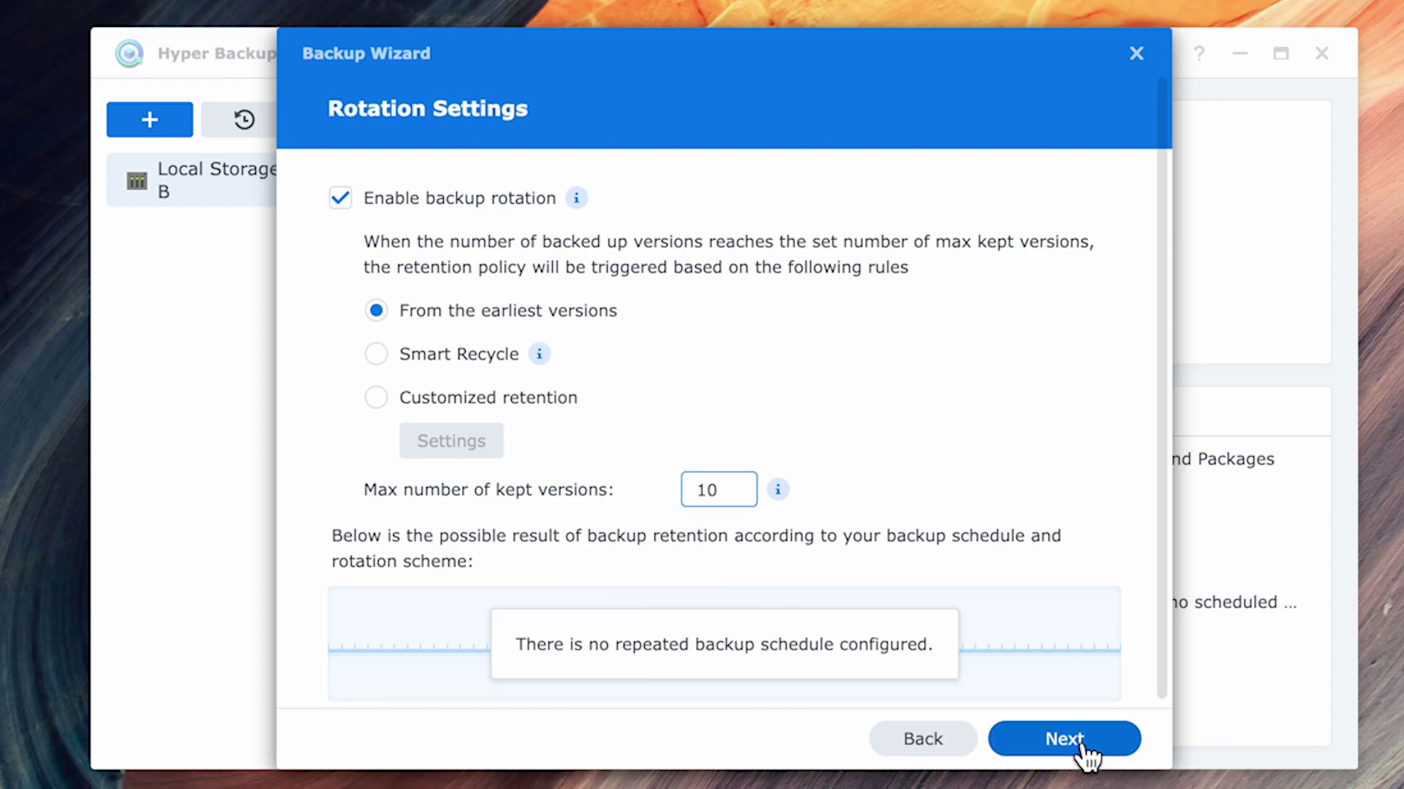
Step: Review the summary, create the QNAP rsync Server task, and start its first backup now
click(1087, 758)
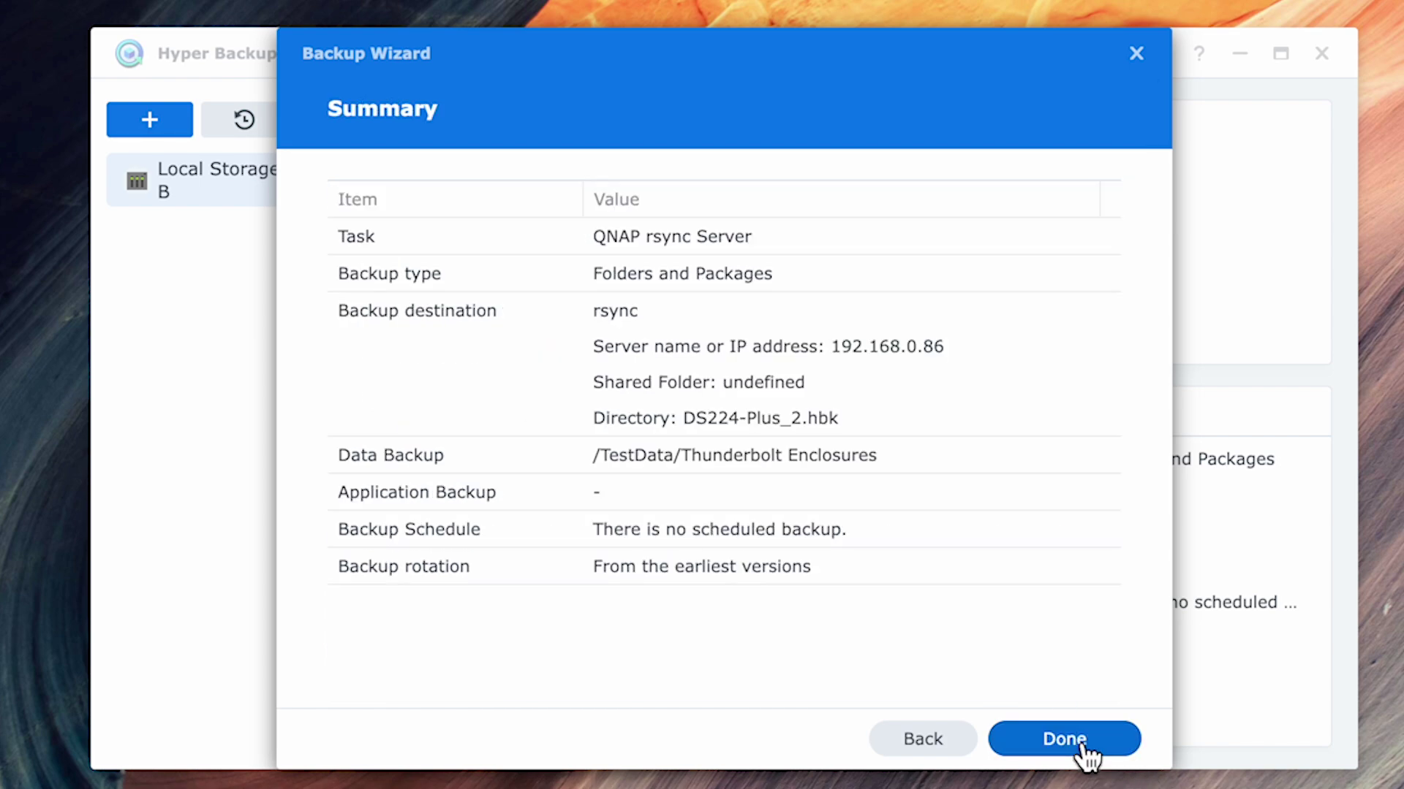
click(1030, 731)
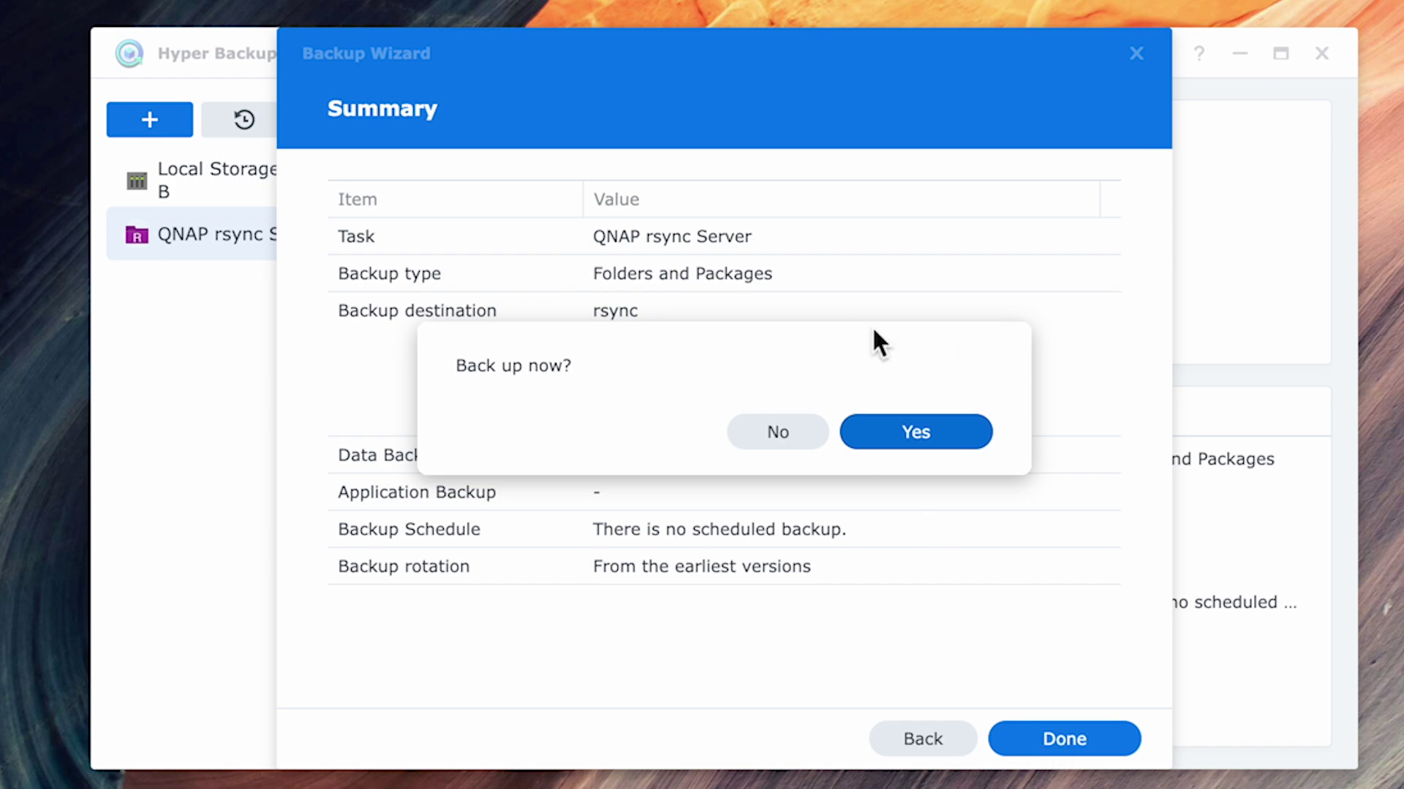
click(944, 442)
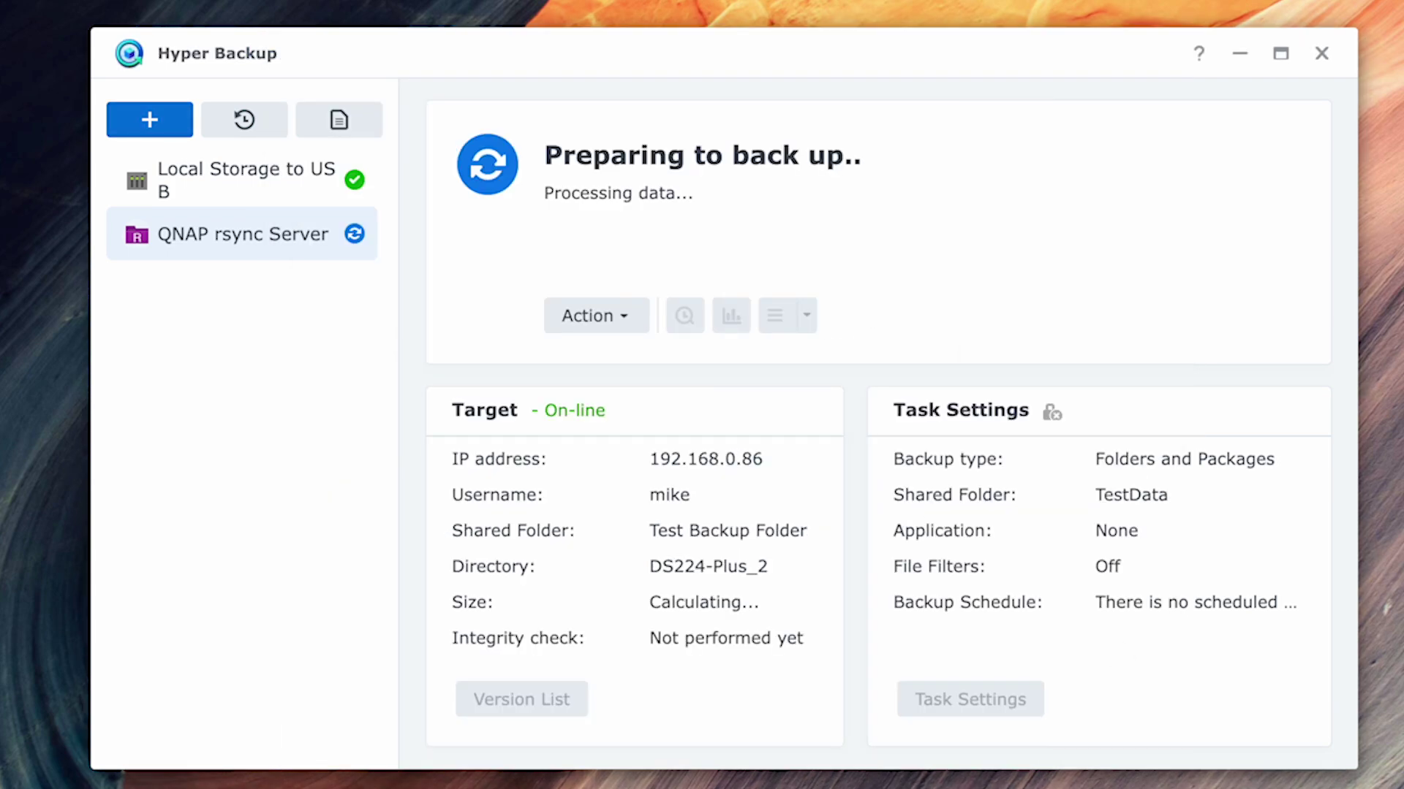